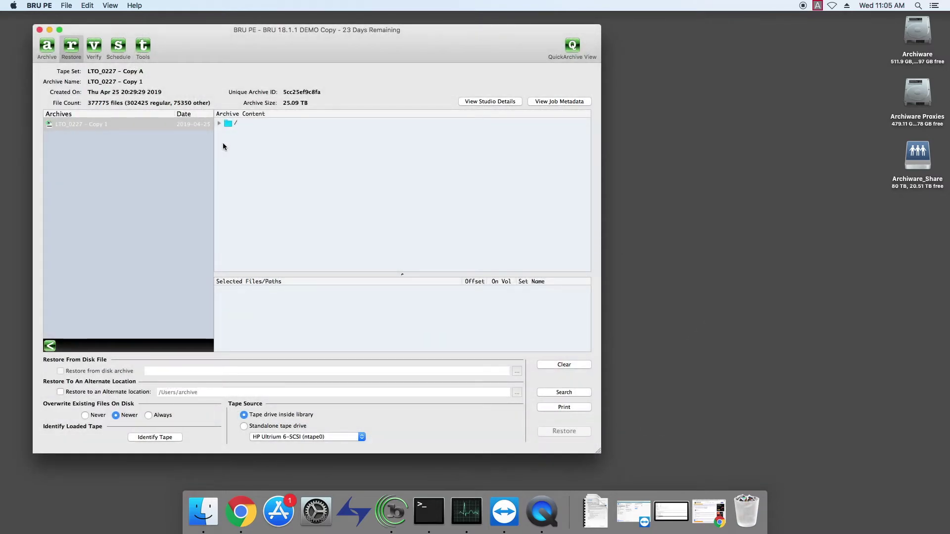
From LTO_0227, add /Volumes/Editorial/LUCKY JOBS/SORAA/LP17284's FOOTAGE folder to the restore list.
left_click(79, 124)
left_click(218, 123)
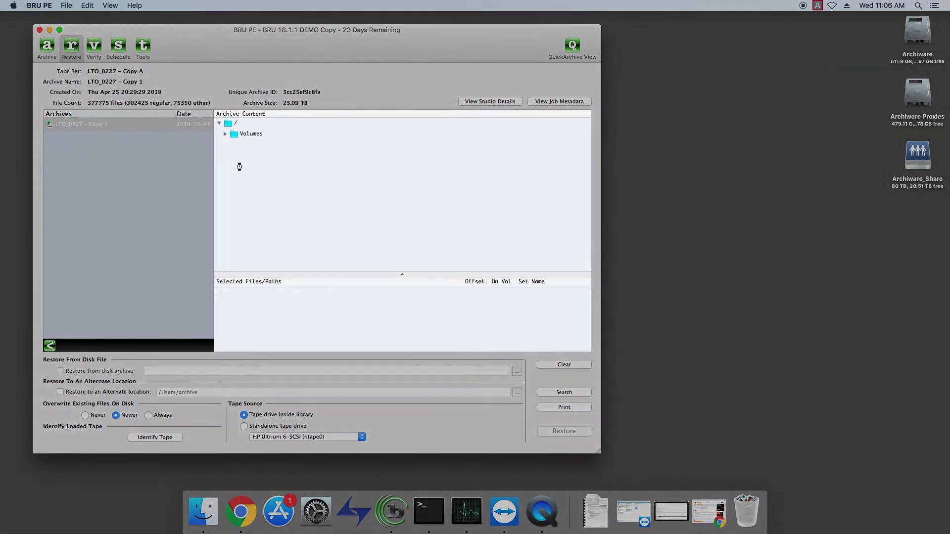
left_click(225, 134)
left_click(231, 145)
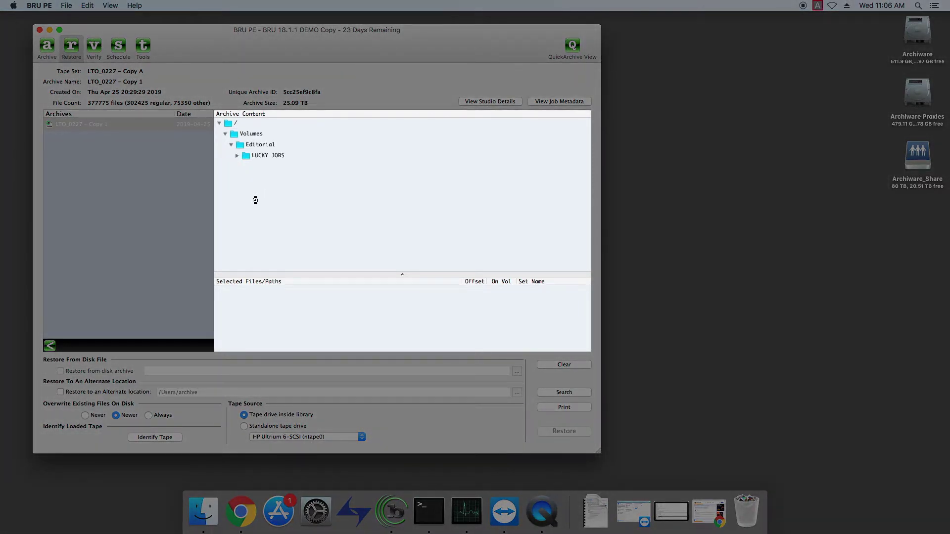
scroll(550, 245, "down", 10)
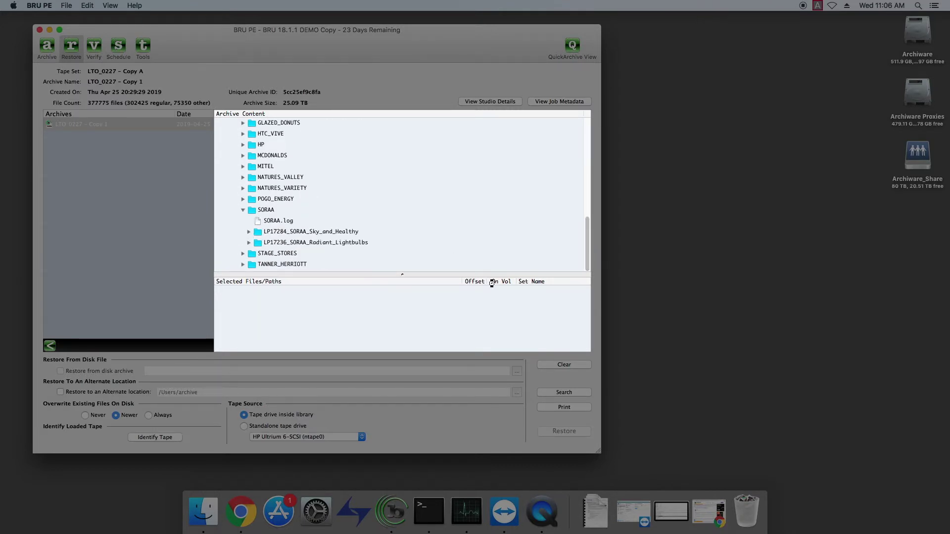
left_click_drag(280, 199, 305, 310)
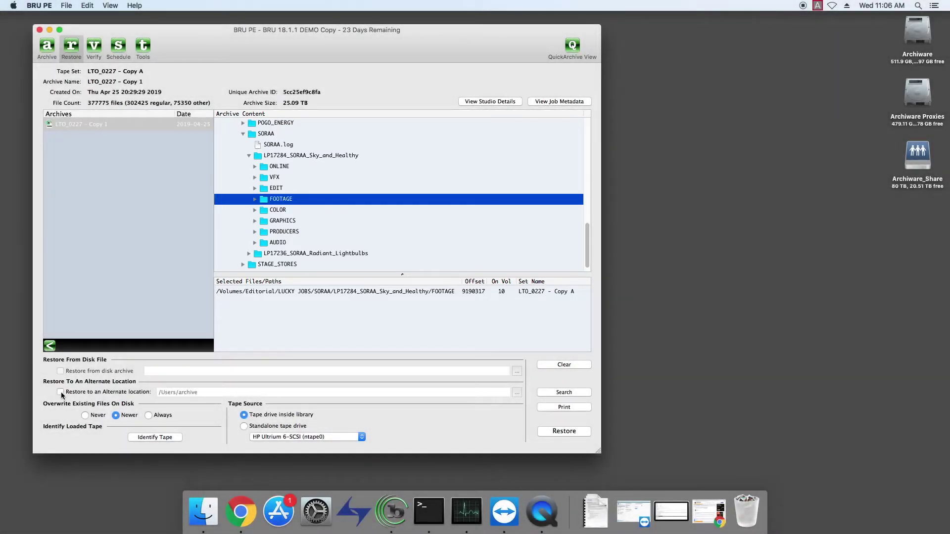
Set the alternate restore location to a new folder BRU_RESTORE on Archiware_Share.
left_click(61, 392)
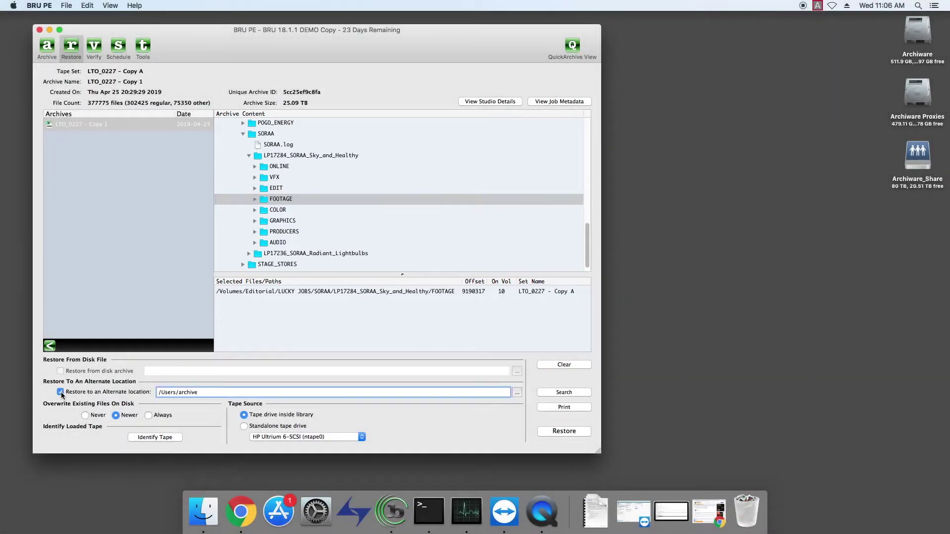
left_click(517, 393)
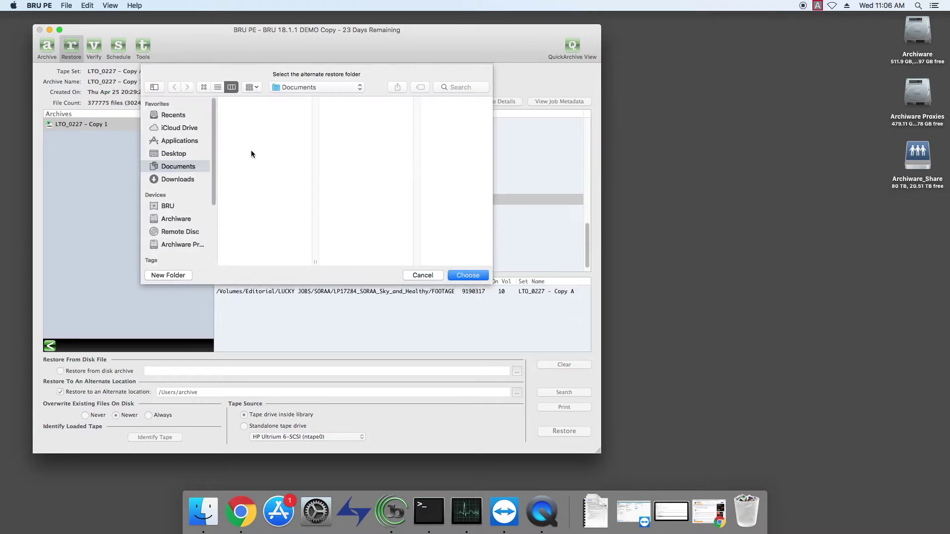
left_click(178, 245)
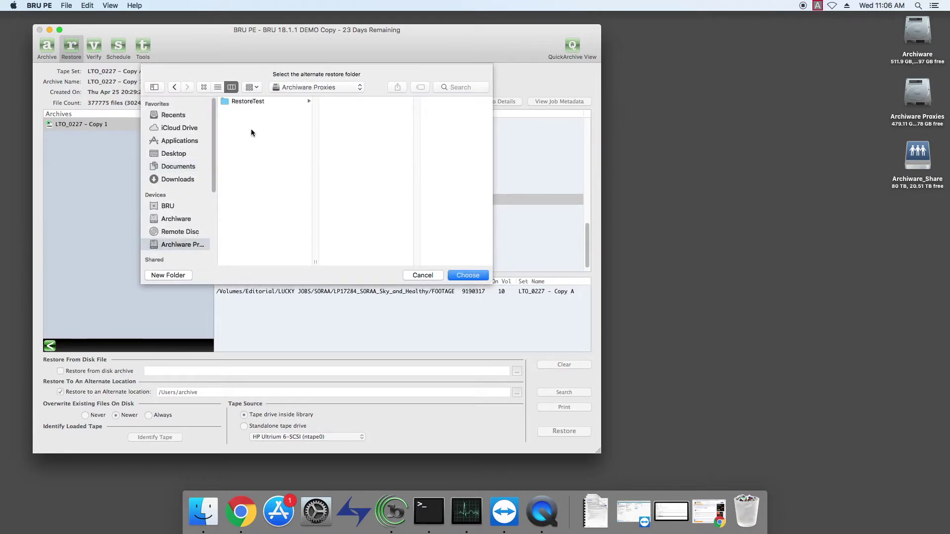
left_click(172, 207)
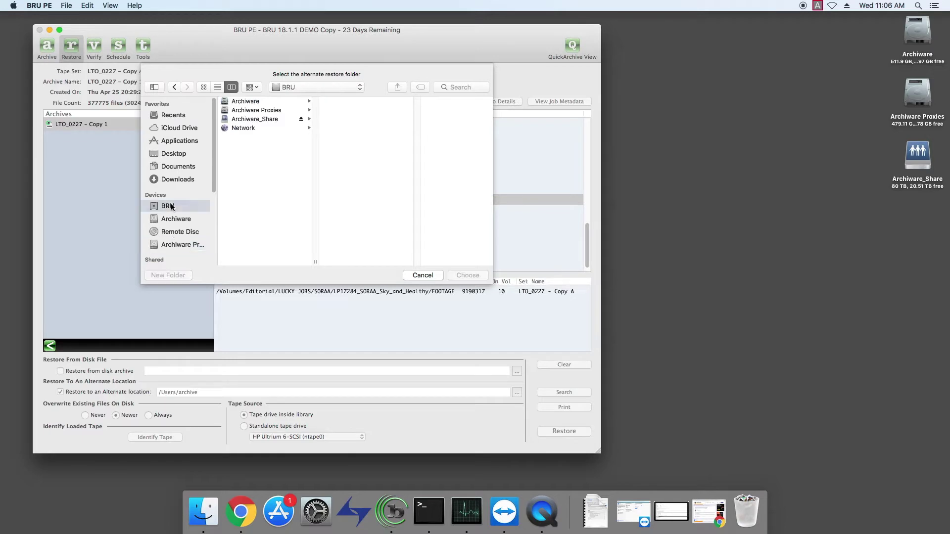
left_click(256, 120)
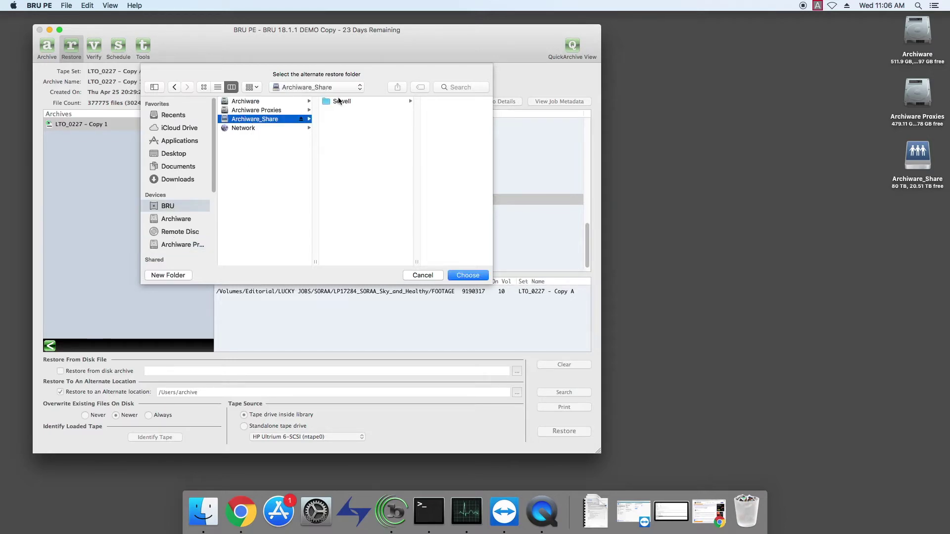
left_click(171, 276)
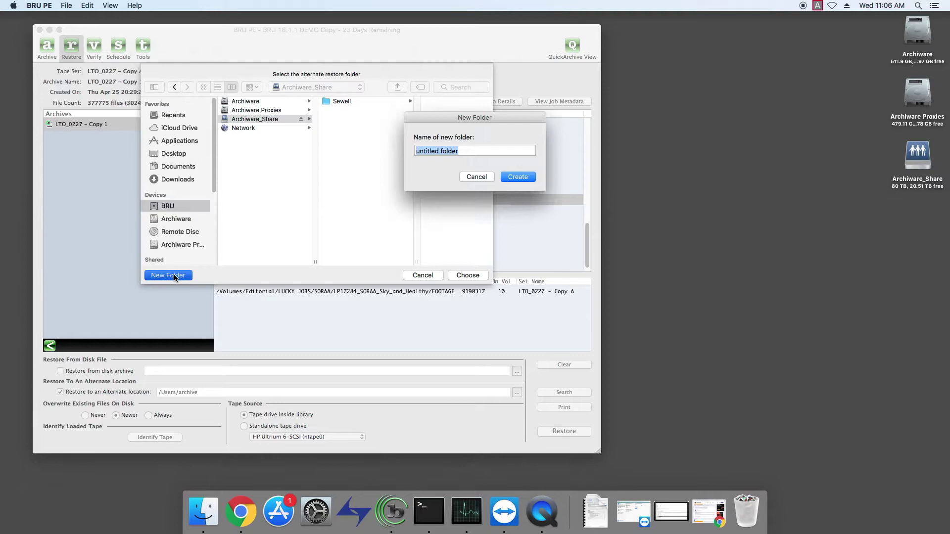
type("BRU_RESTORE")
key("Return")
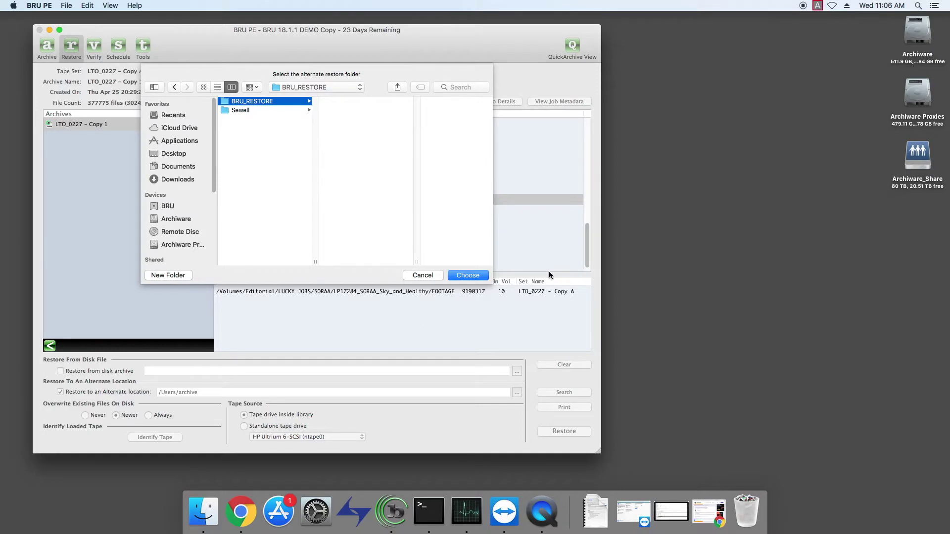
left_click(478, 277)
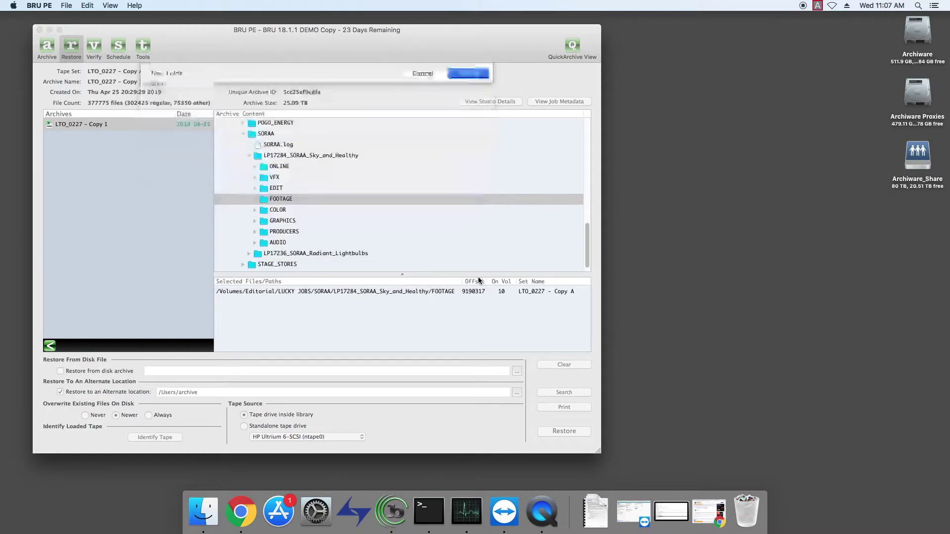
Run the restore, accepting the required tape and the existing L12 destination.
left_click(564, 432)
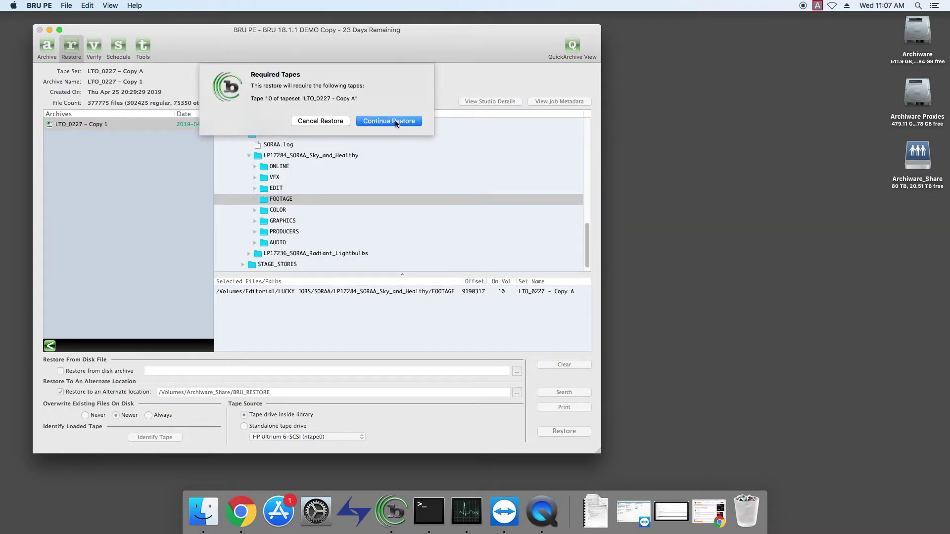
left_click(395, 122)
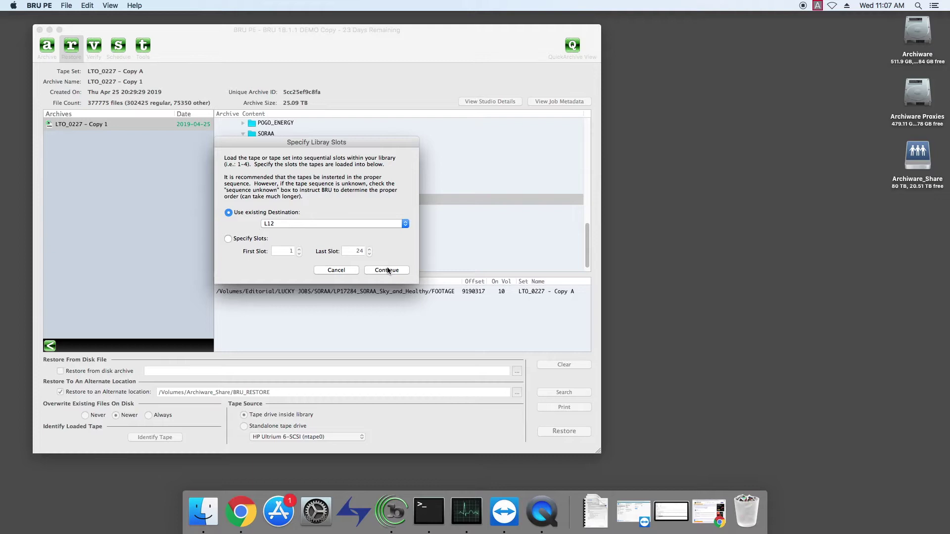
left_click(387, 270)
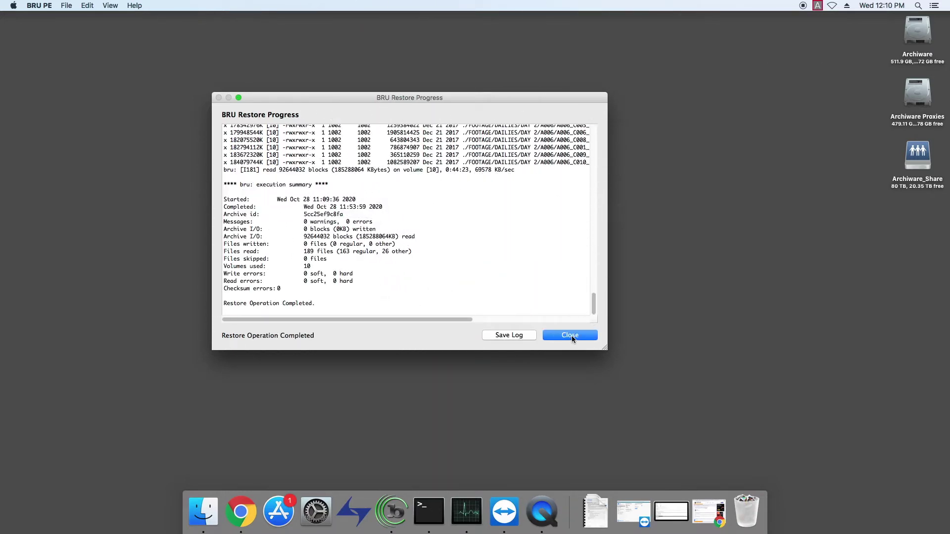
Open Archiware_Share and expand BRU_RESTORE's FOOTAGE, STILLS and PRODUCTION_STILLS folders.
left_click(570, 336)
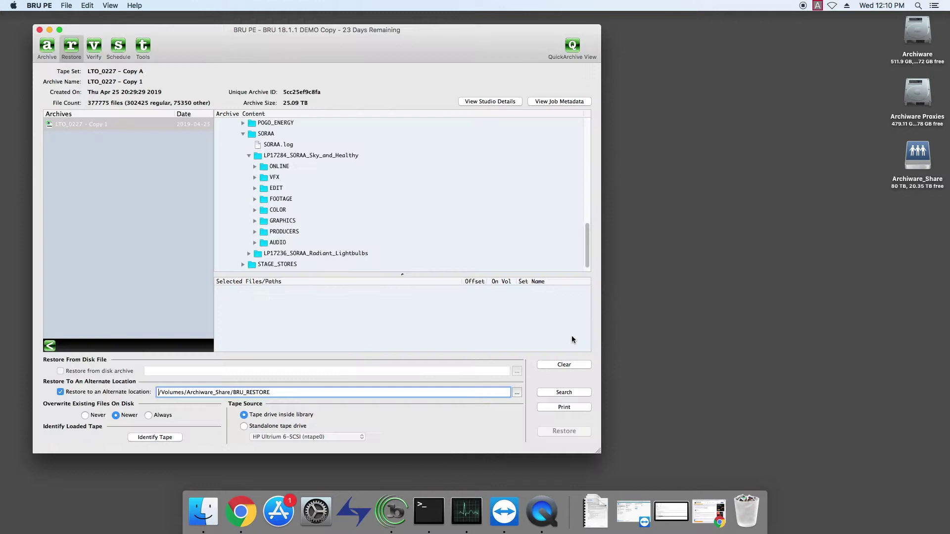
left_click(918, 157)
double_click(917, 157)
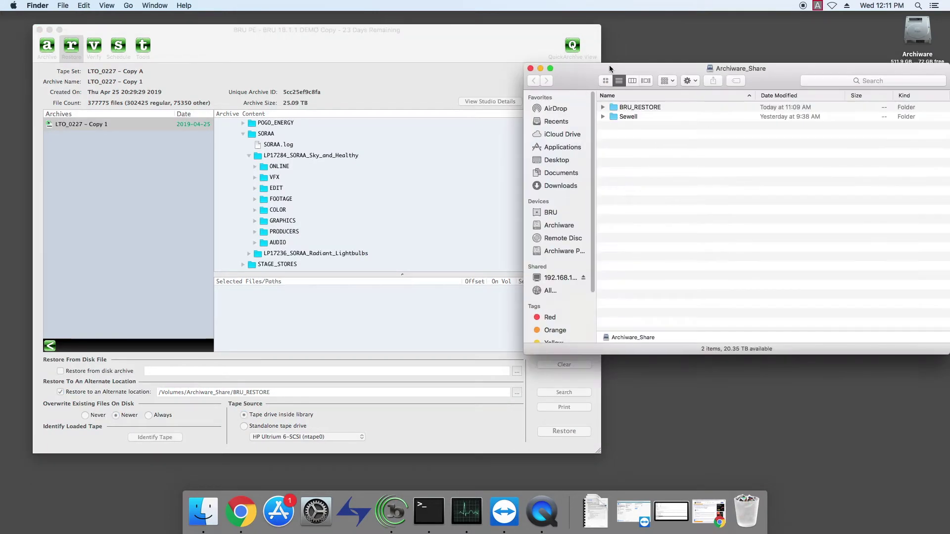
left_click_drag(682, 68, 490, 70)
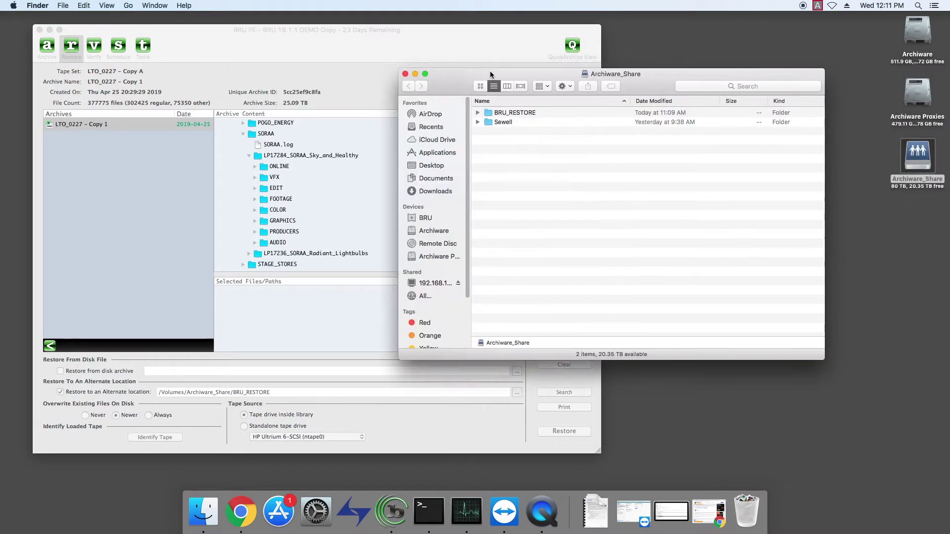
left_click(478, 113)
left_click(488, 123)
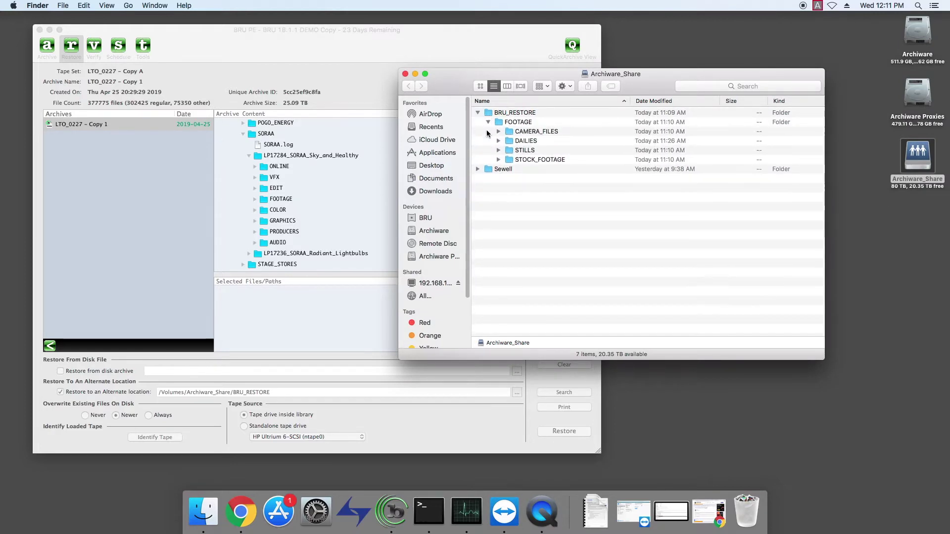
left_click(498, 151)
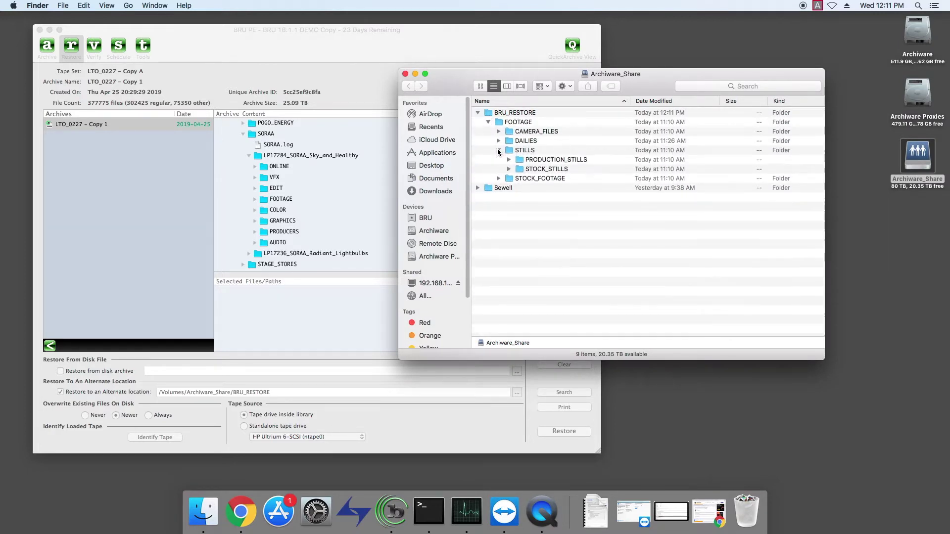
left_click(509, 160)
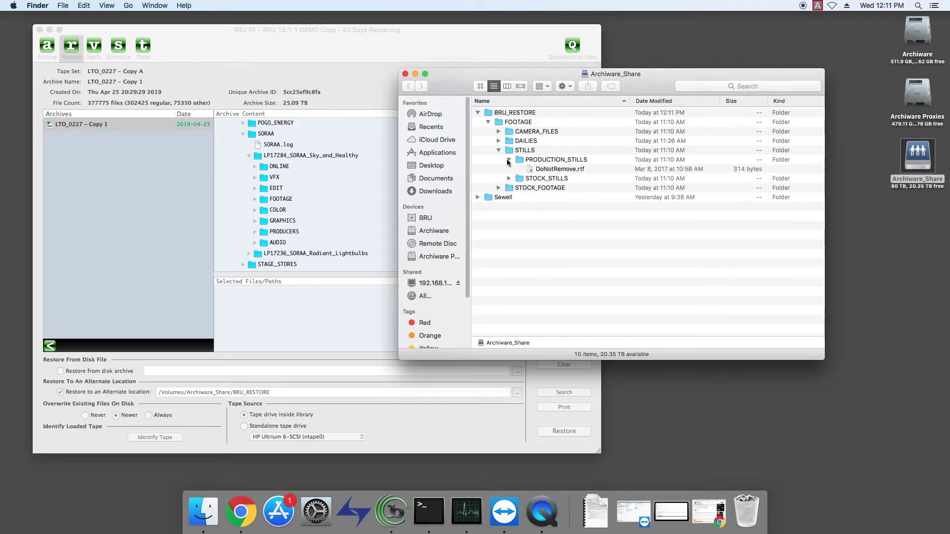
Check BRU_RESTORE's 166 GB size in its Info window.
left_click(488, 112)
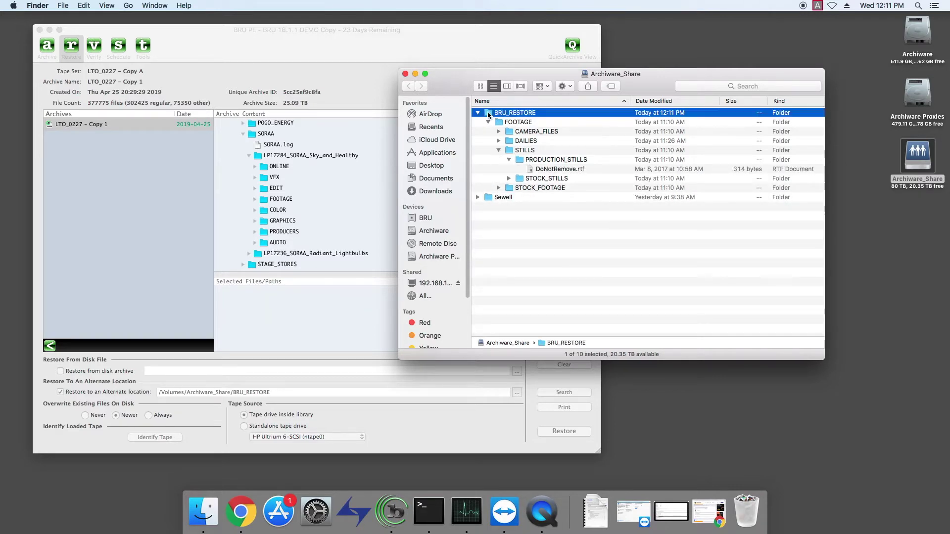
key("super+i")
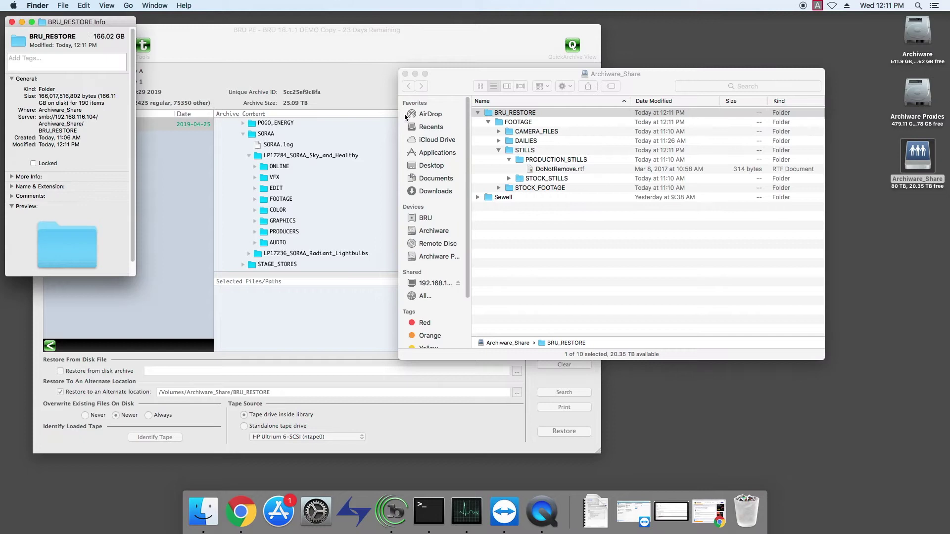
left_click(12, 22)
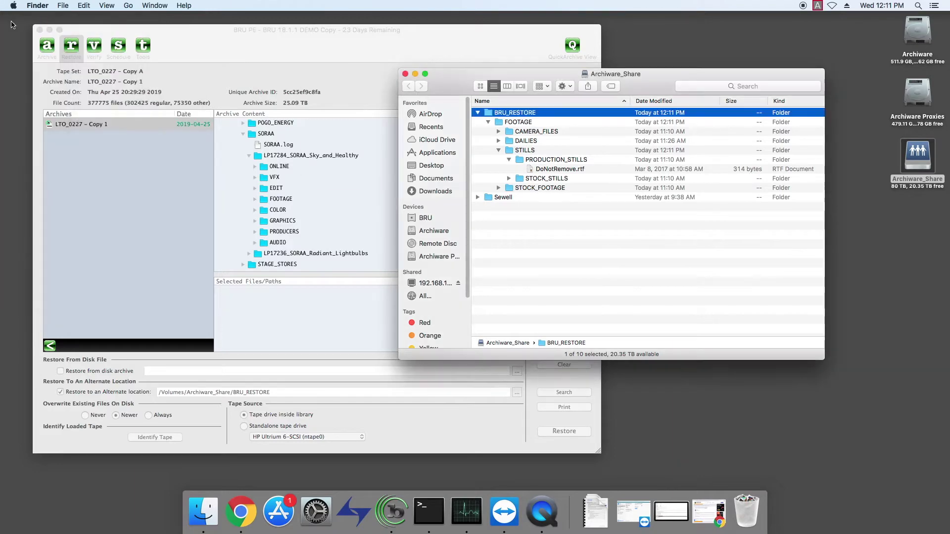
Close the Archiware_Share window and quit BRU PE.
left_click(404, 74)
left_click(239, 39)
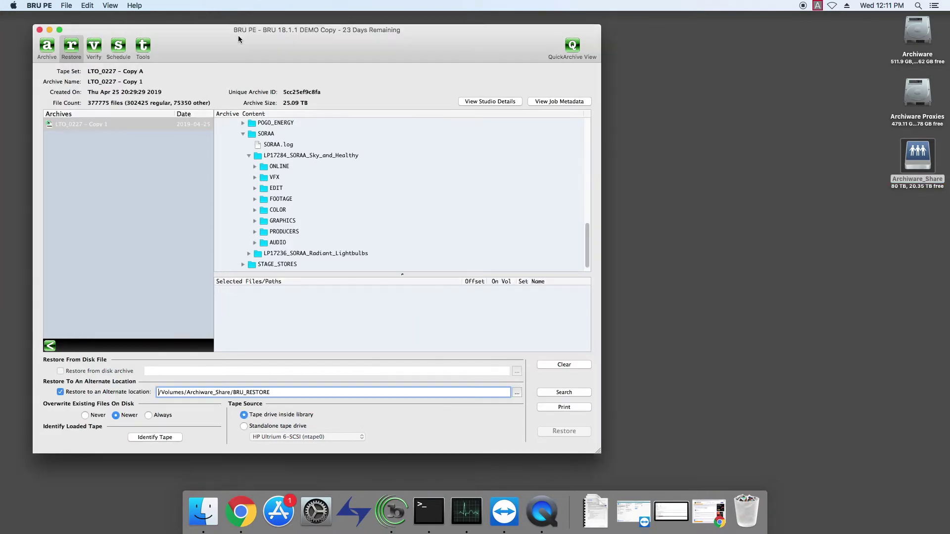
left_click(42, 6)
left_click(66, 101)
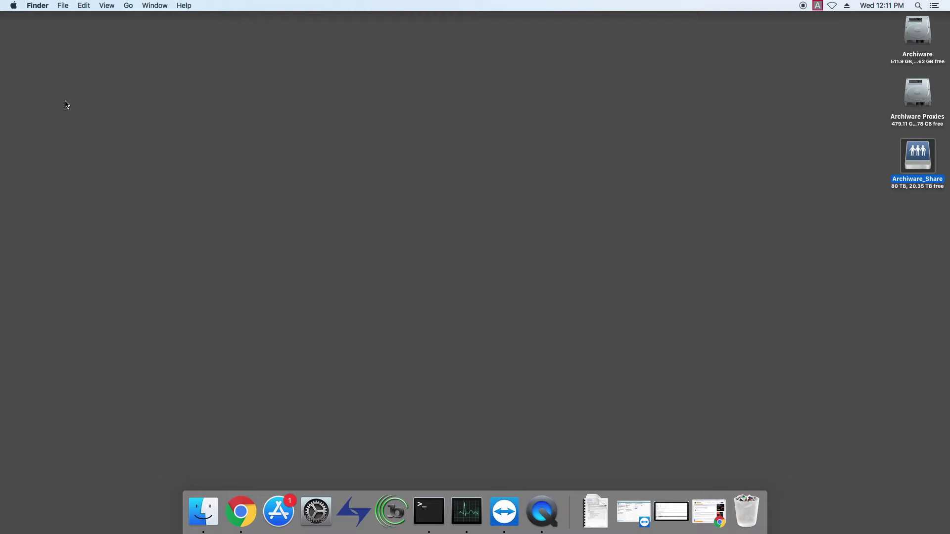
Log in to the P5 web console as admin with its password and dismiss the change-password warning.
left_click(67, 104)
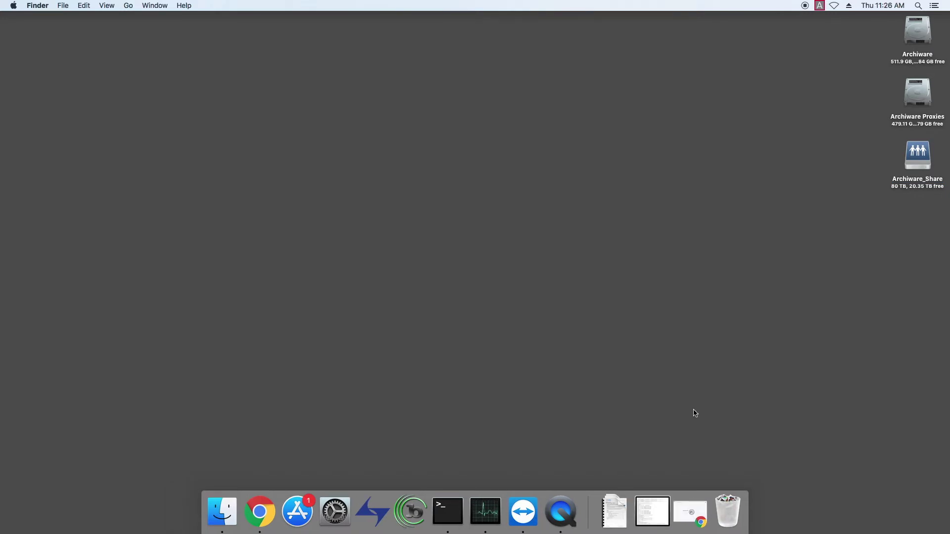
left_click(692, 515)
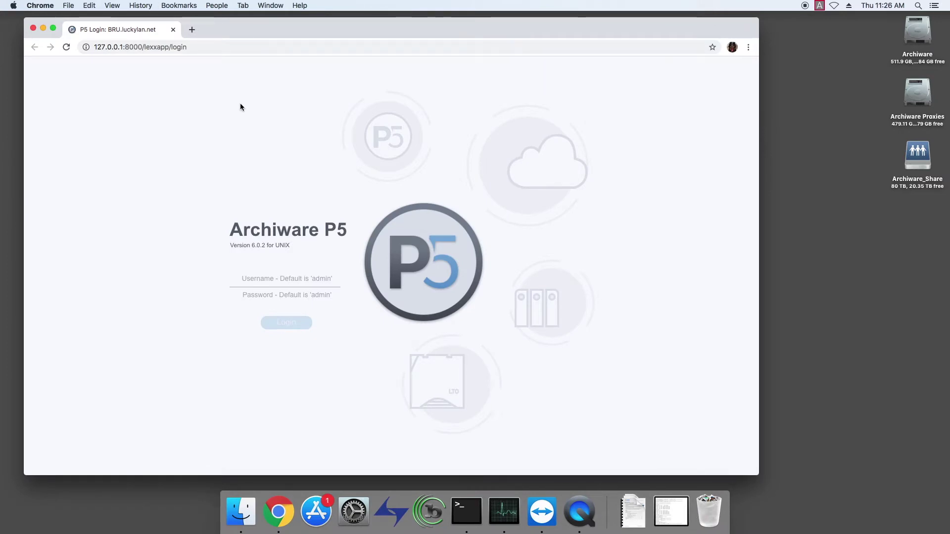
type("admin")
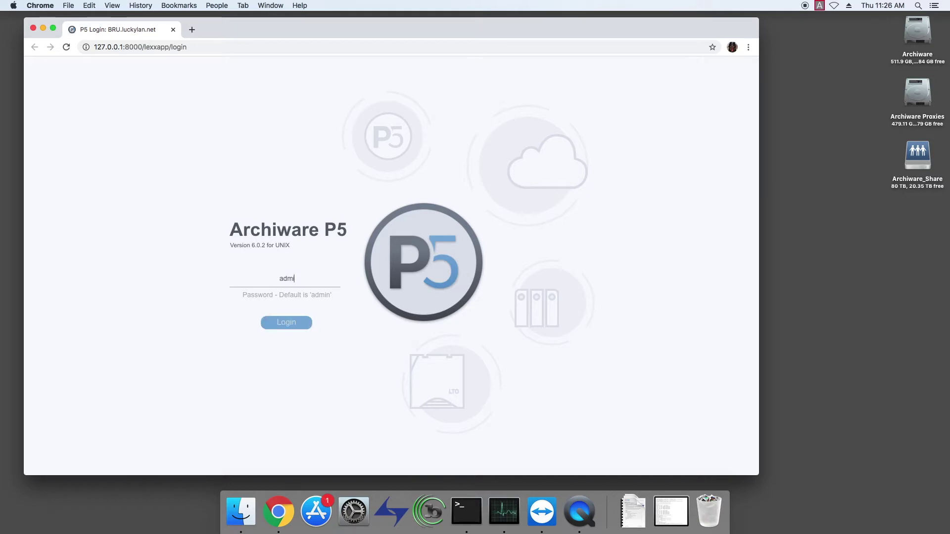
key("Tab")
type("admin")
key("Return")
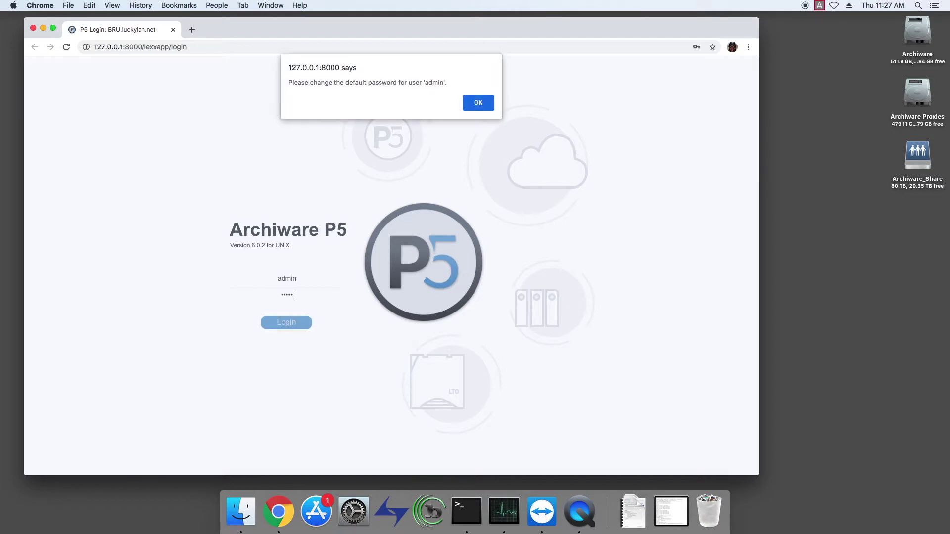
key("Return")
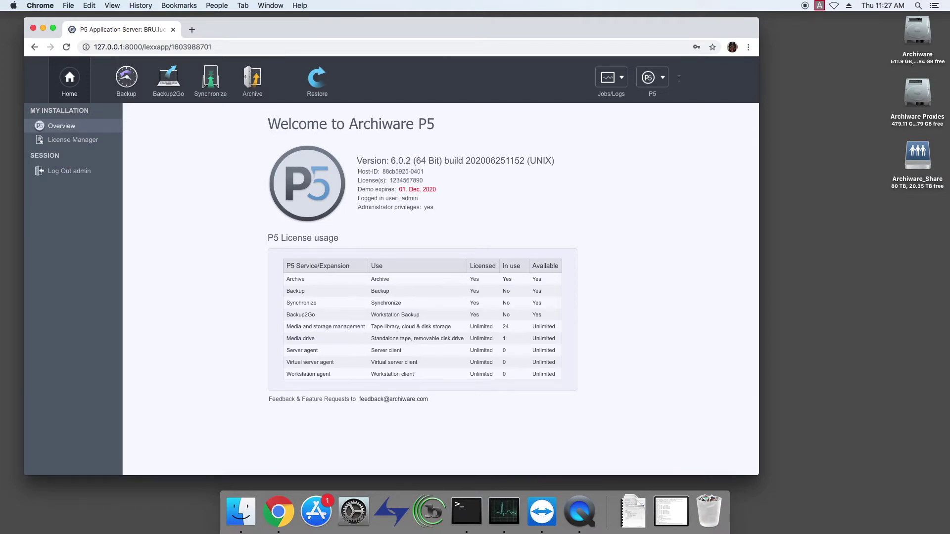
Inspect tape library awjb0, tape drive awst0 and Archive_Pool volume 10001 with 7.00 GB used.
left_click(253, 79)
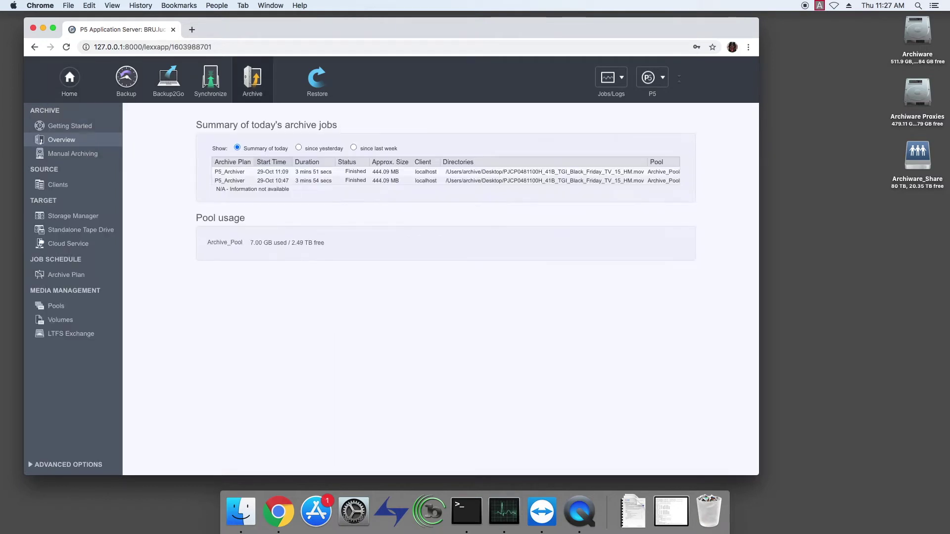
left_click(73, 215)
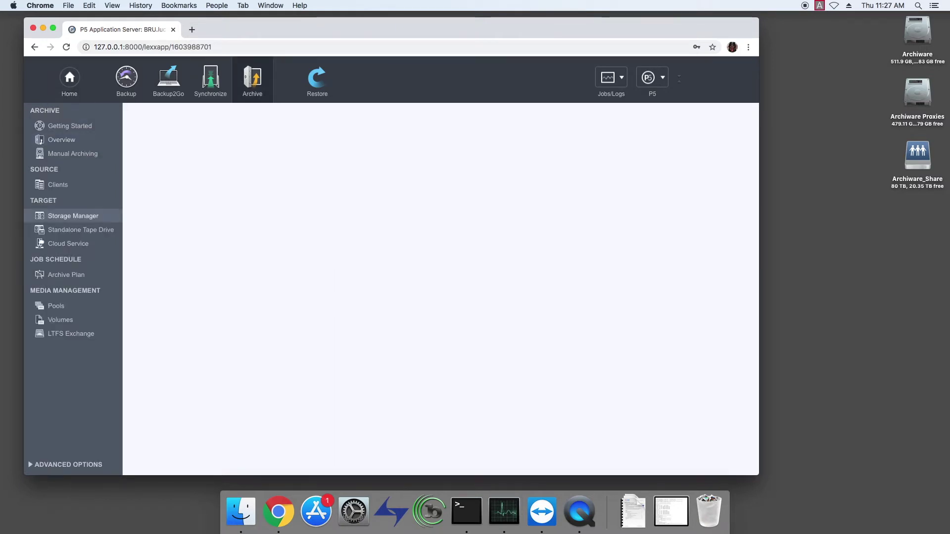
left_click(152, 141)
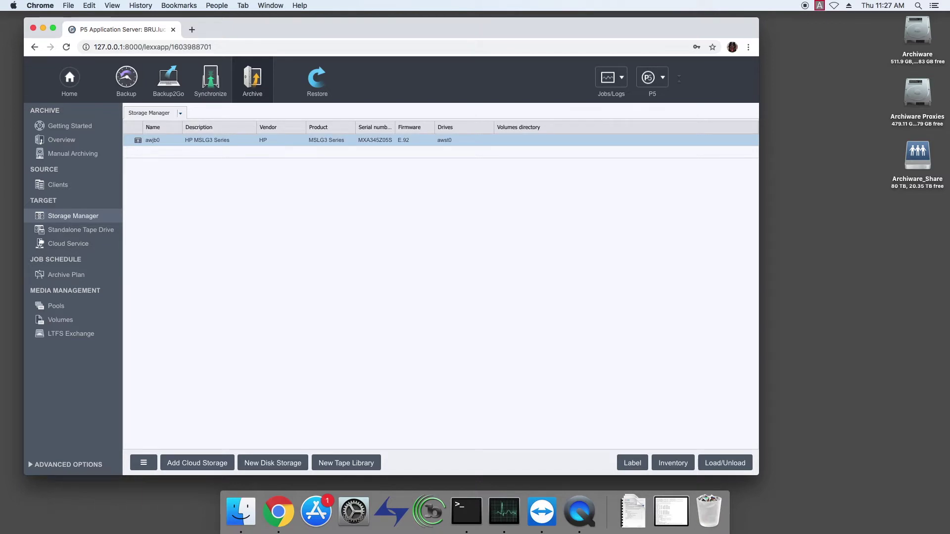
left_click(81, 229)
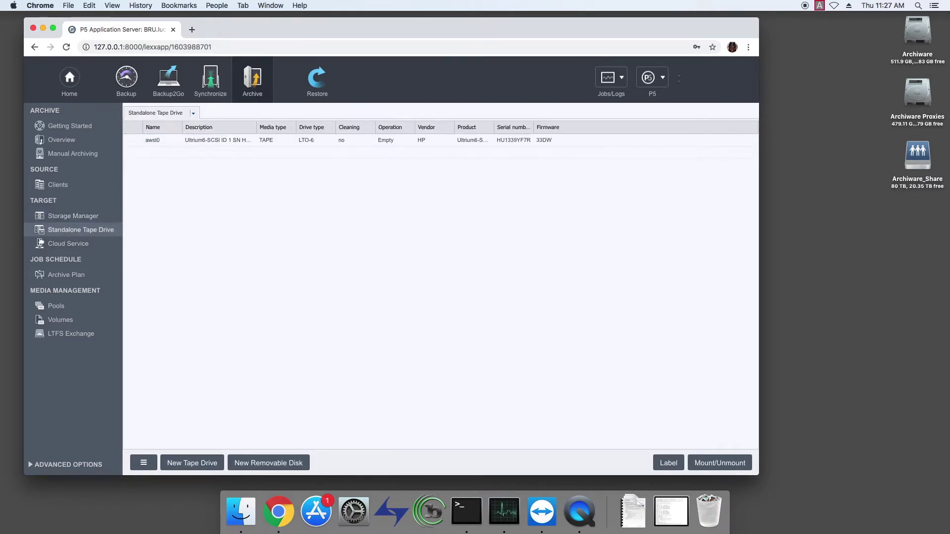
left_click(152, 140)
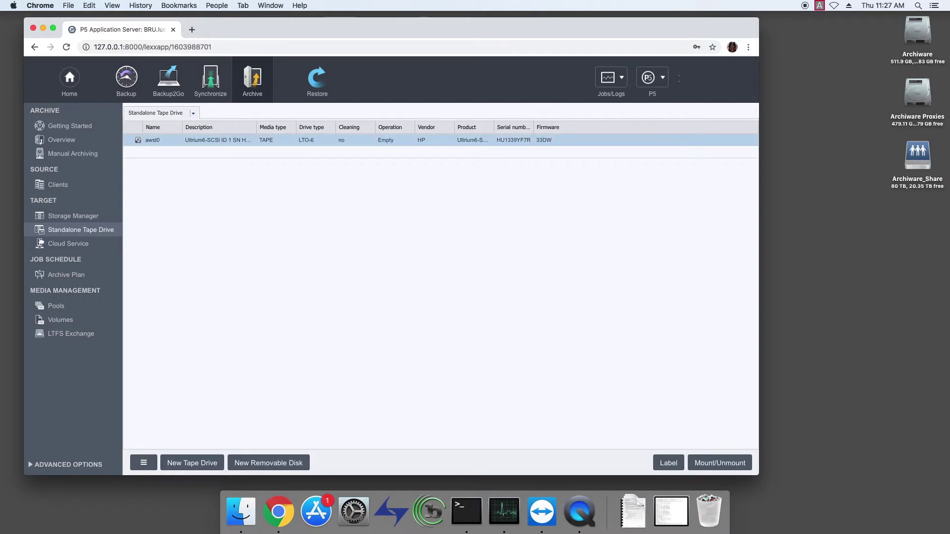
left_click(61, 320)
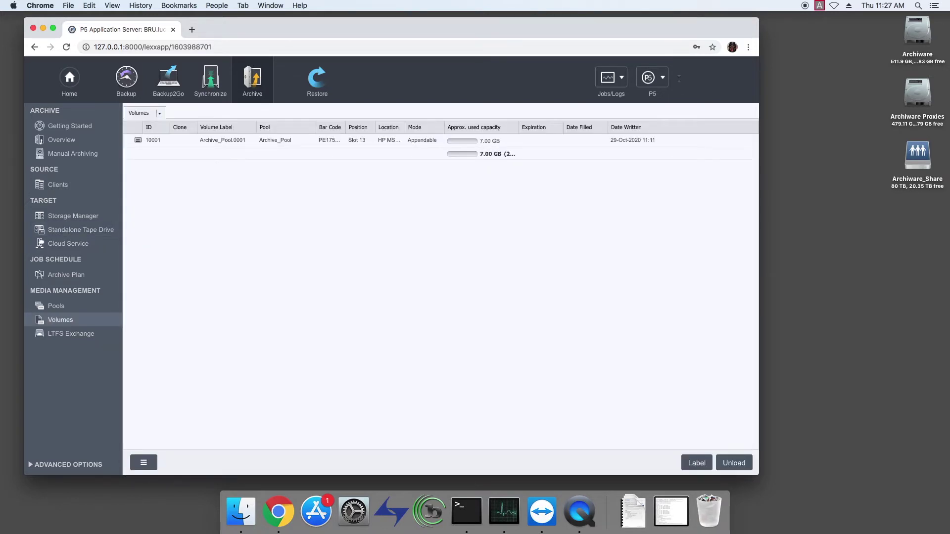
left_click(153, 140)
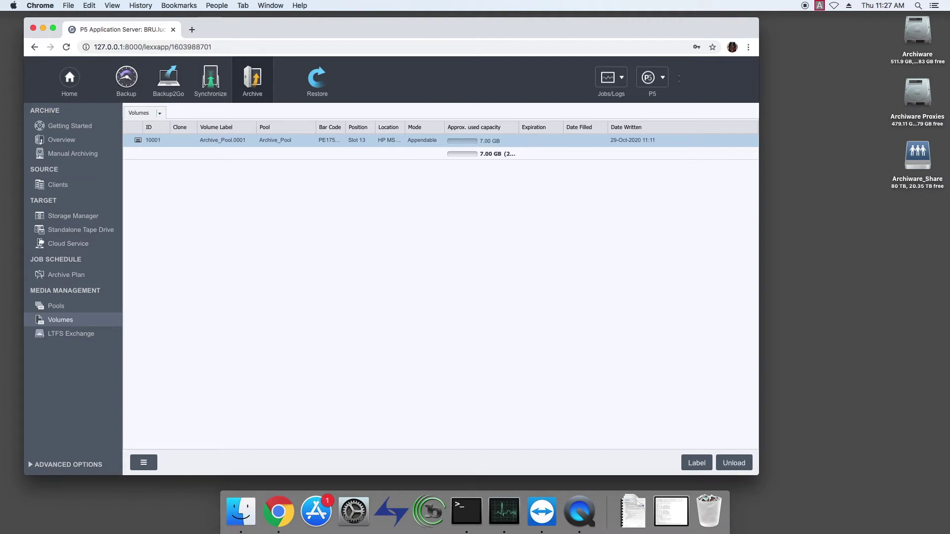
Check in Finder that the FOOTAGE folder in BRU_RESTORE holds 166.02 GB.
double_click(913, 157)
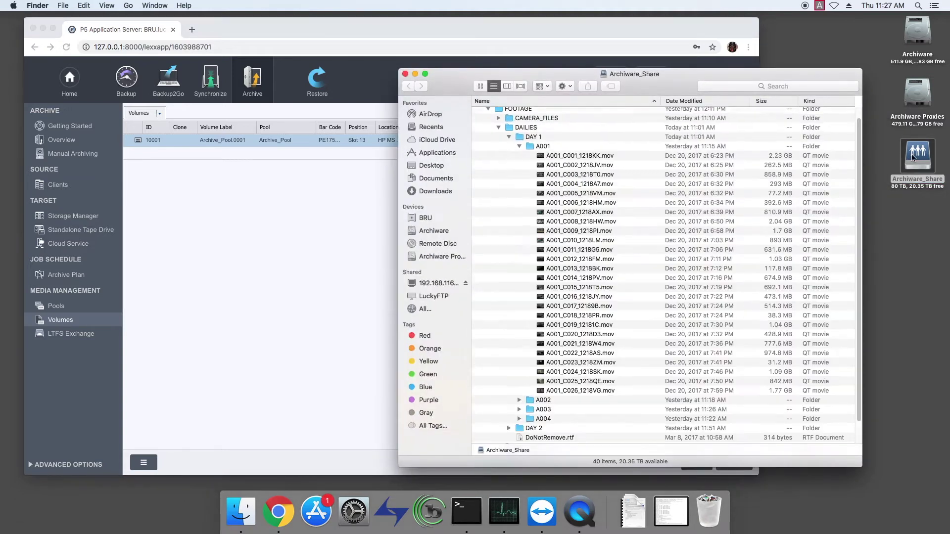
scroll(585, 127, "up", 1)
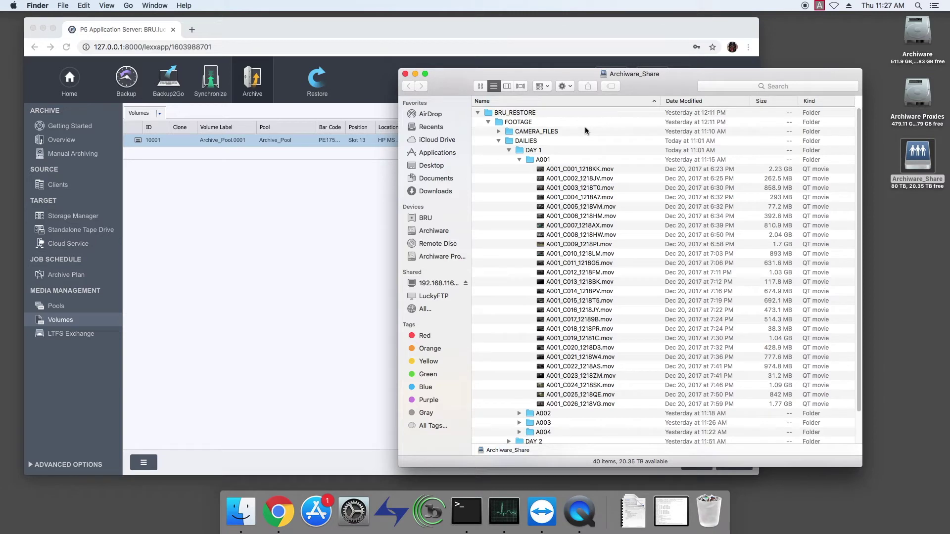
left_click(489, 123)
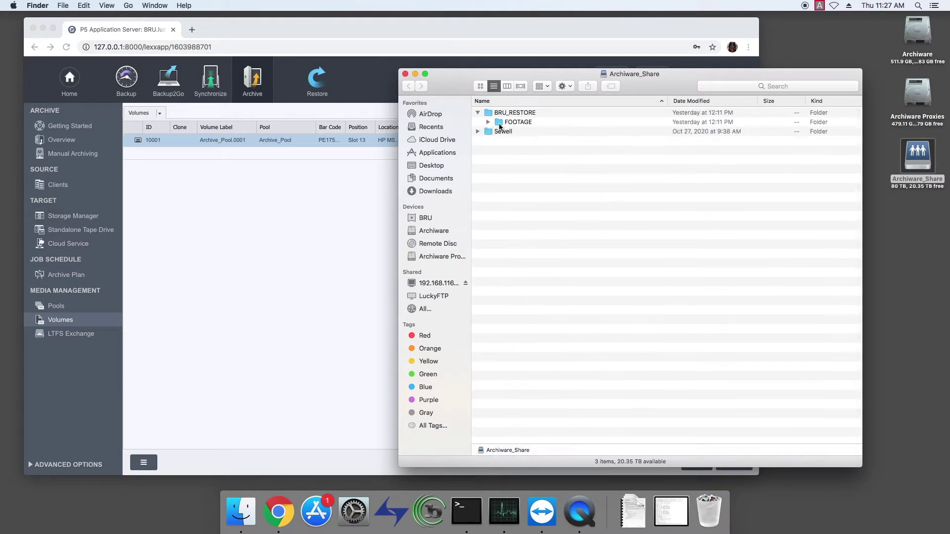
left_click(500, 123)
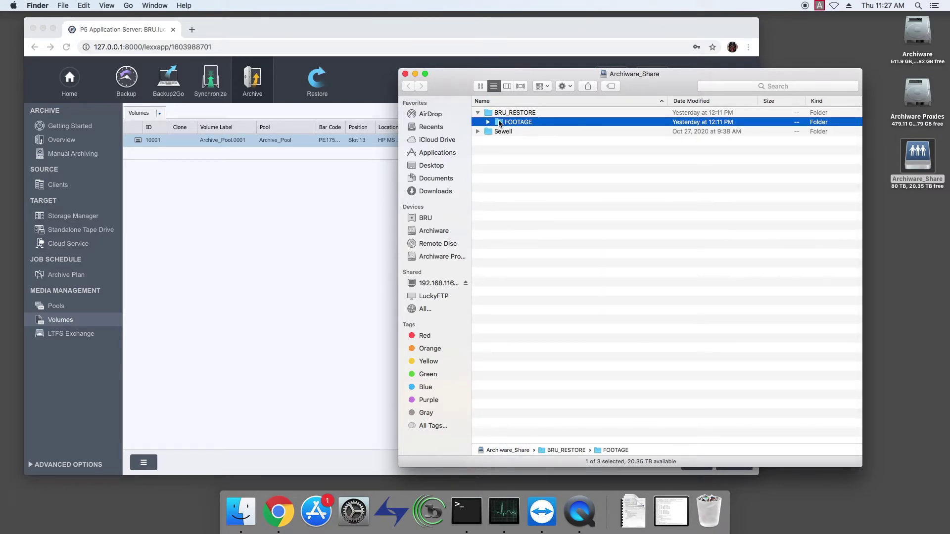
key("super+i")
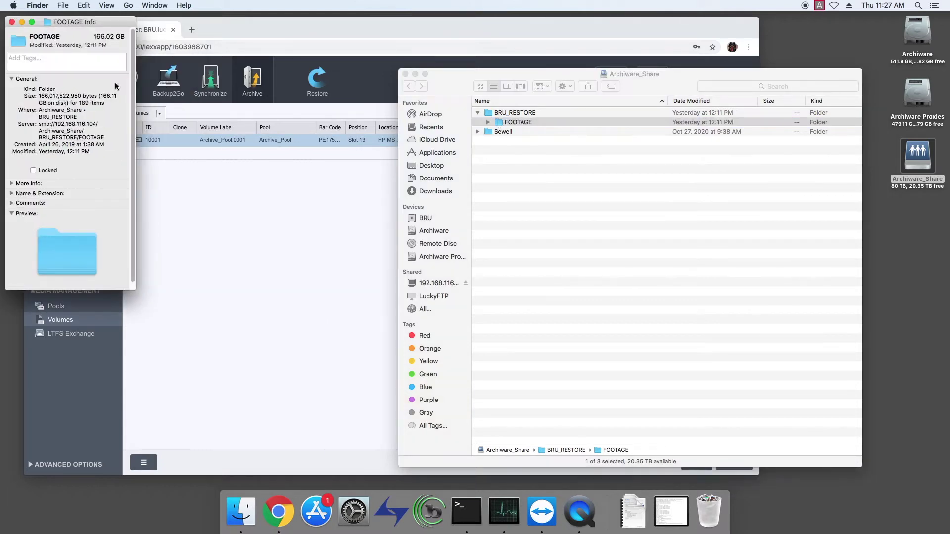
left_click(11, 22)
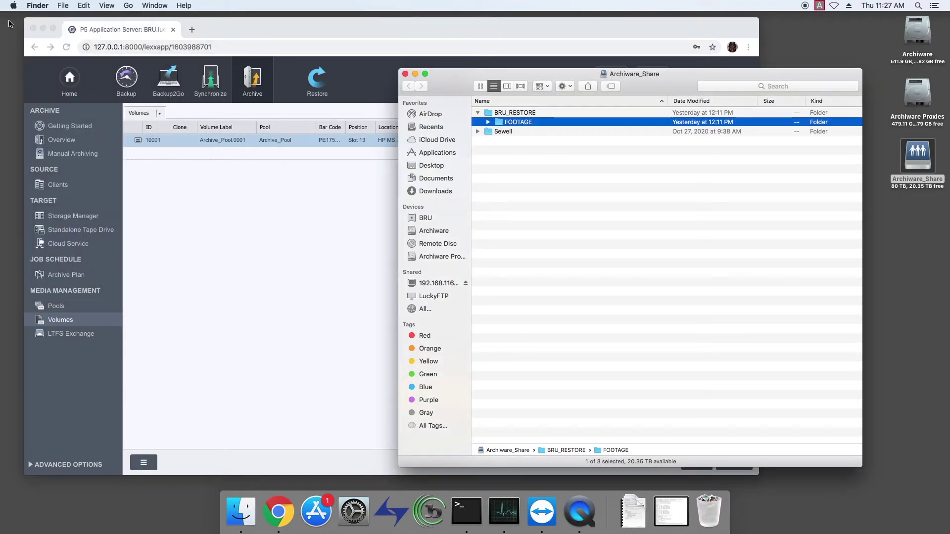
In the P5 console, open archive plan 10001 (P5_Archiver) settings.
left_click(270, 187)
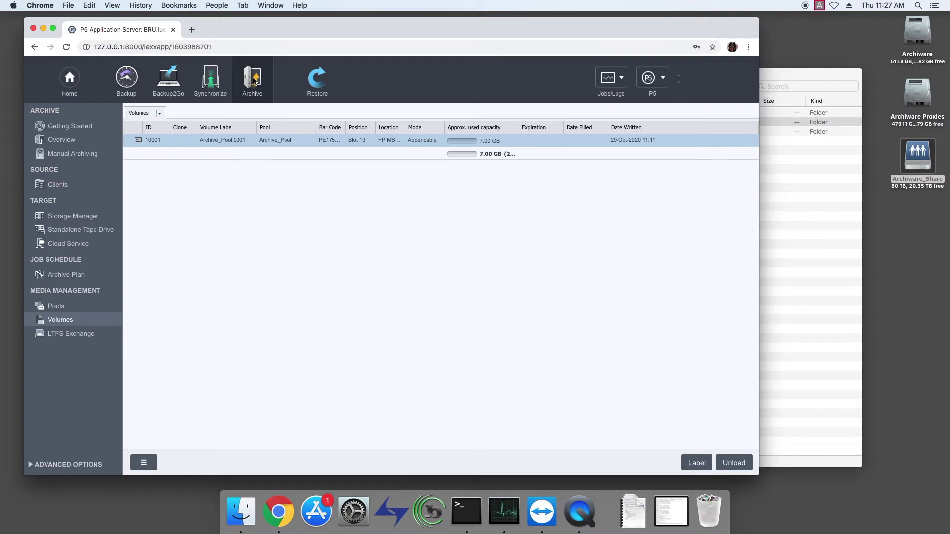
left_click(74, 275)
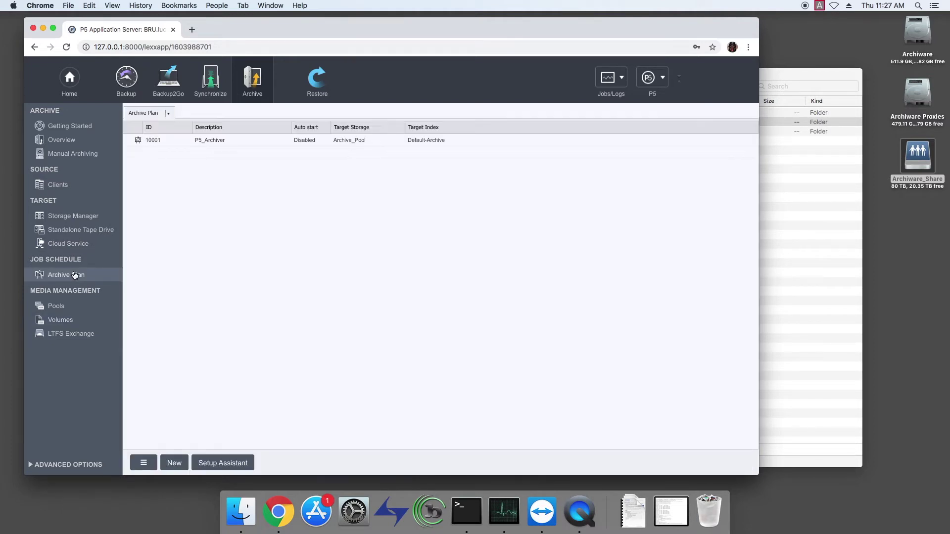
left_click(243, 141)
double_click(244, 140)
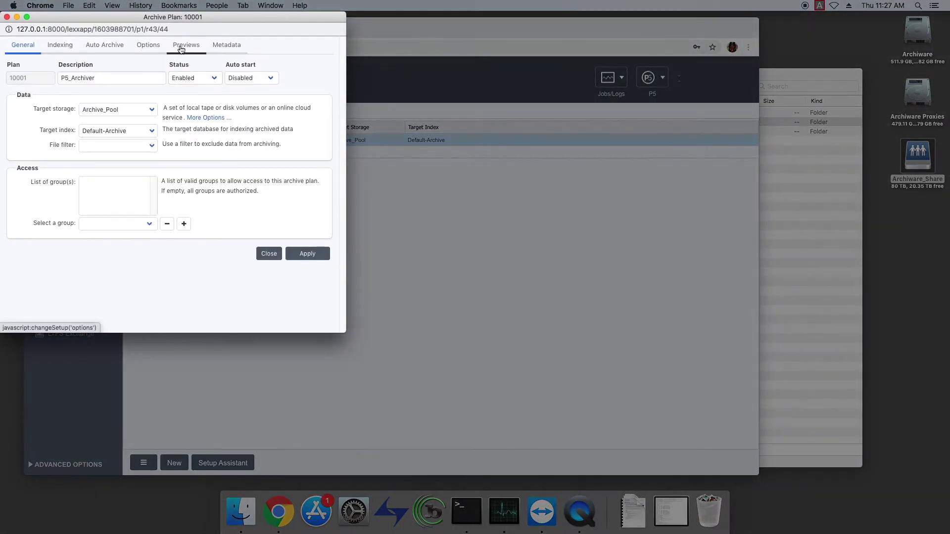
Inspect the FFmpeg and ImageMagick preview generators, then the .mov .mp4 metadata_ingest.sh script.
left_click(180, 47)
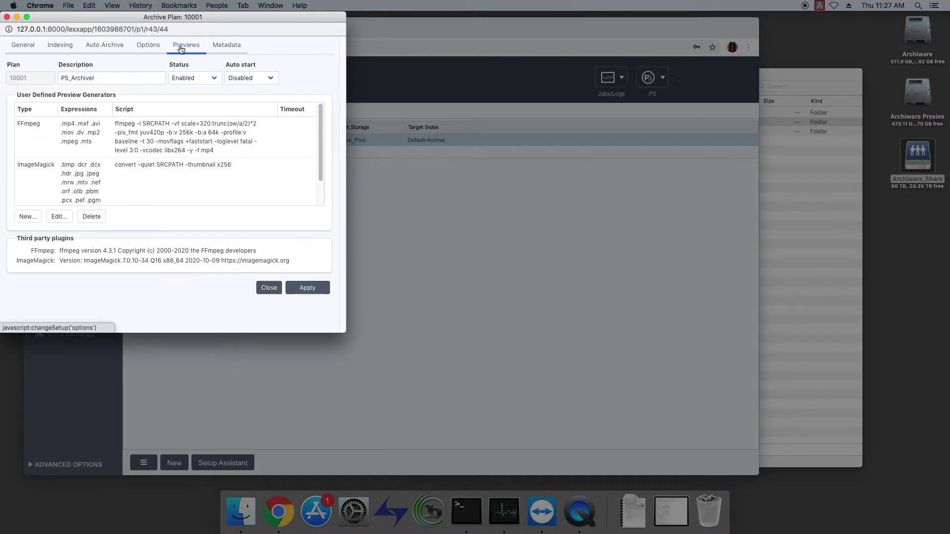
left_click(103, 142)
left_click(116, 183)
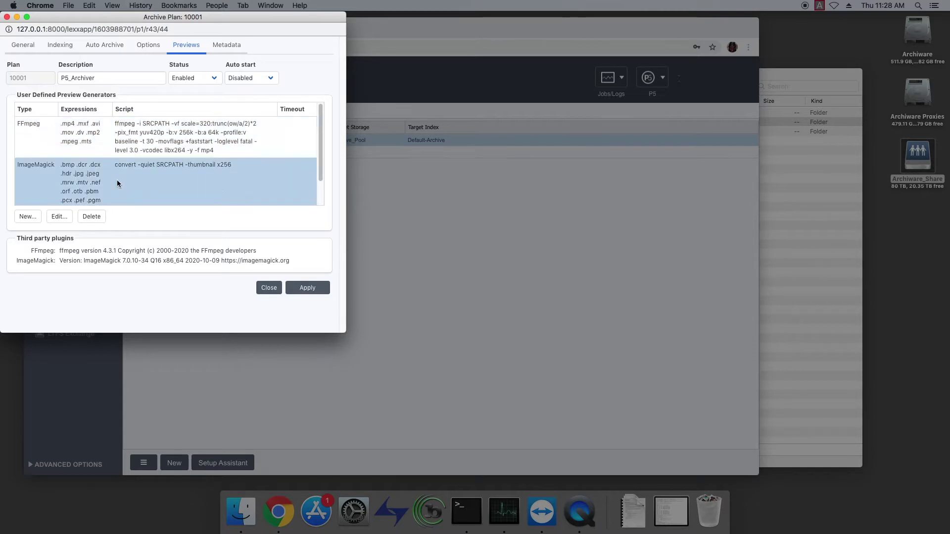
left_click(133, 147)
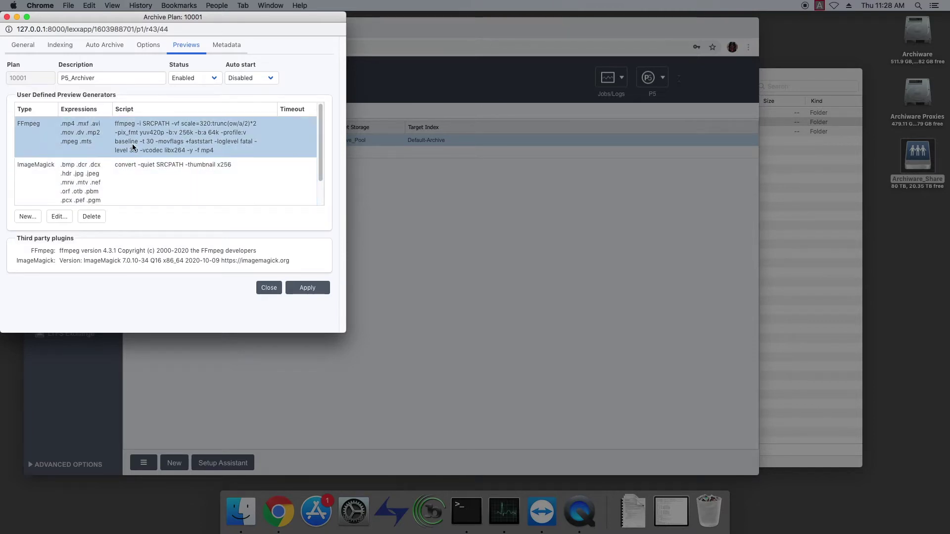
left_click(130, 184)
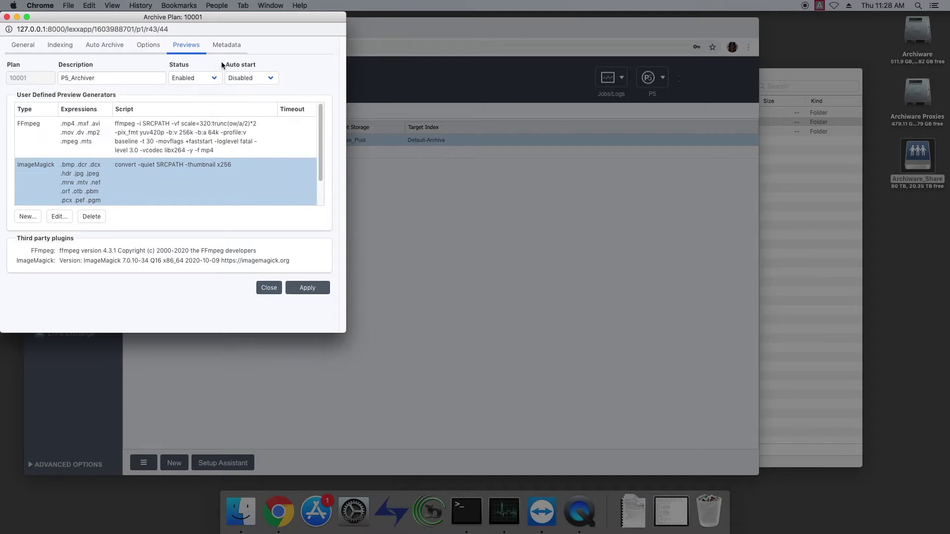
left_click(227, 48)
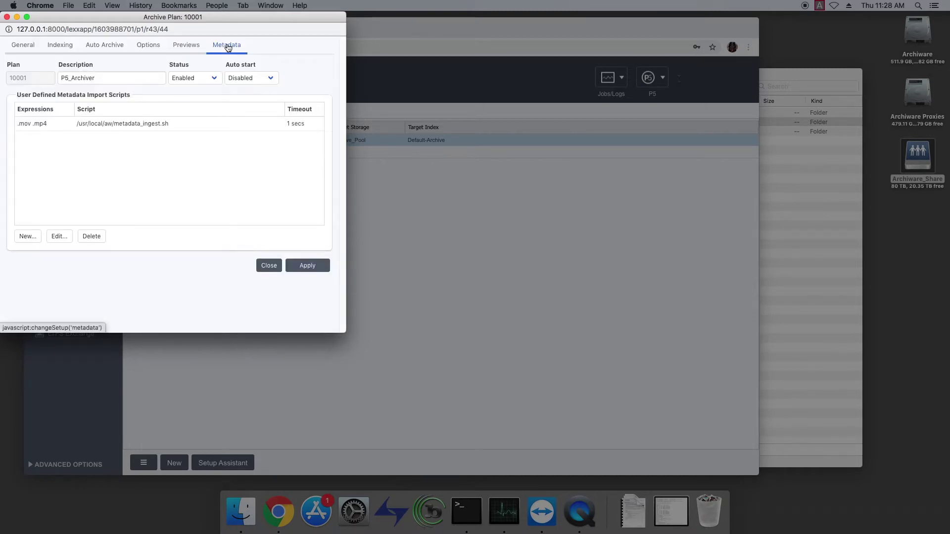
left_click(210, 127)
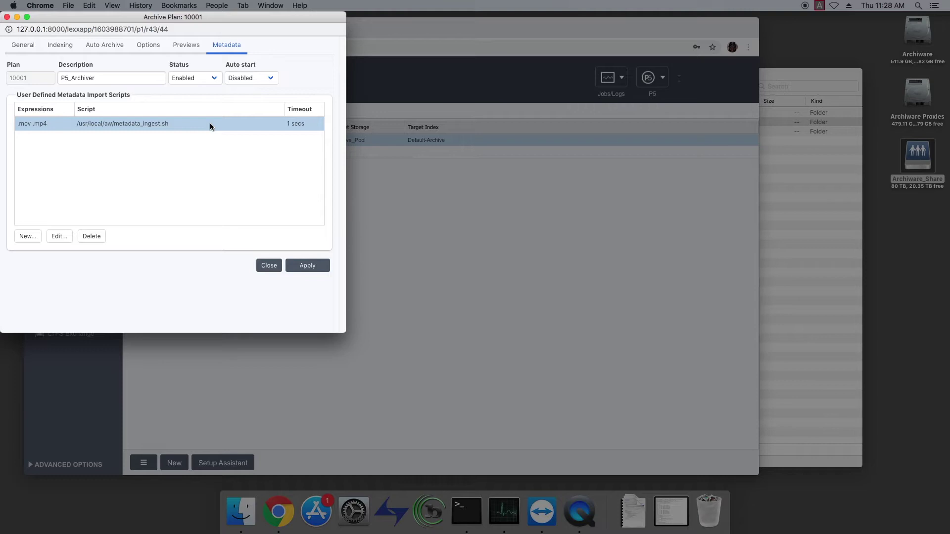
Check plan 10001's hotfolder watch directory and weekday schedule, then apply and close it.
left_click(106, 46)
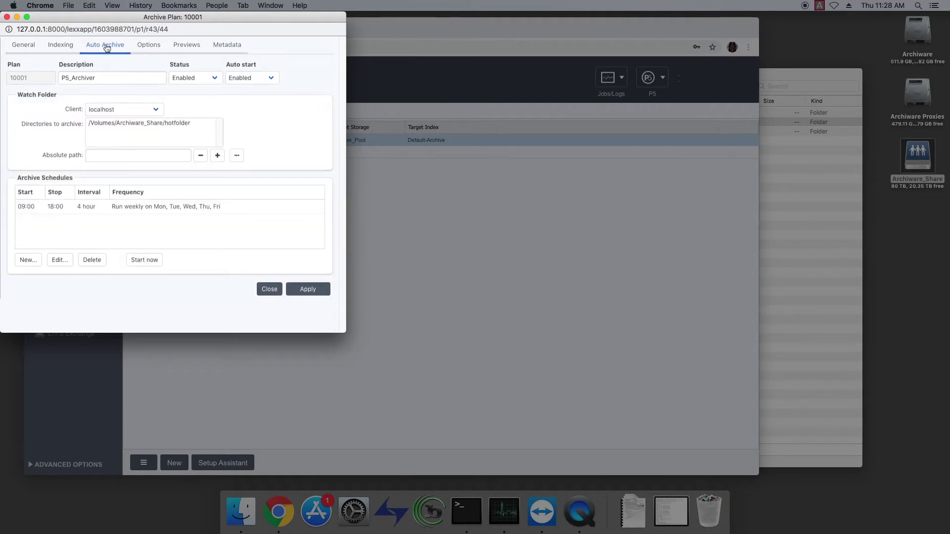
left_click(188, 124)
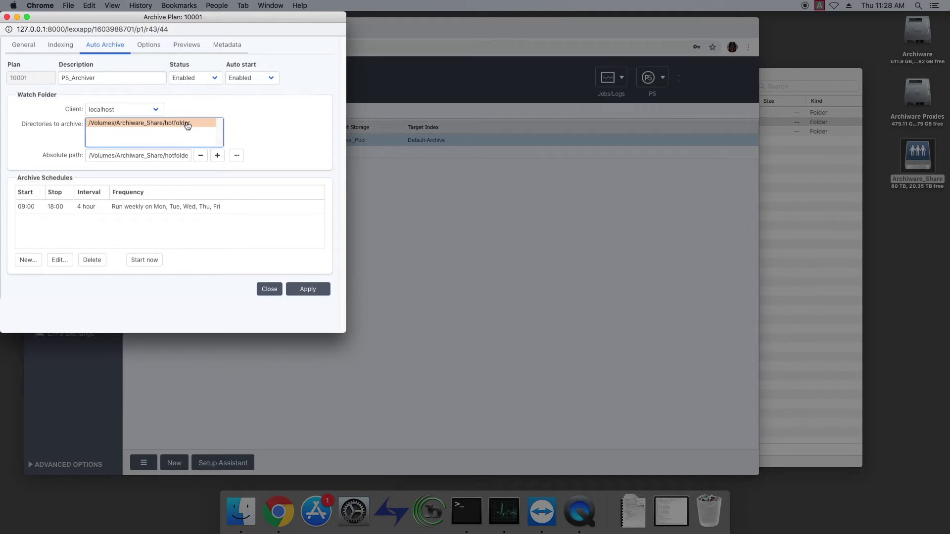
left_click(204, 213)
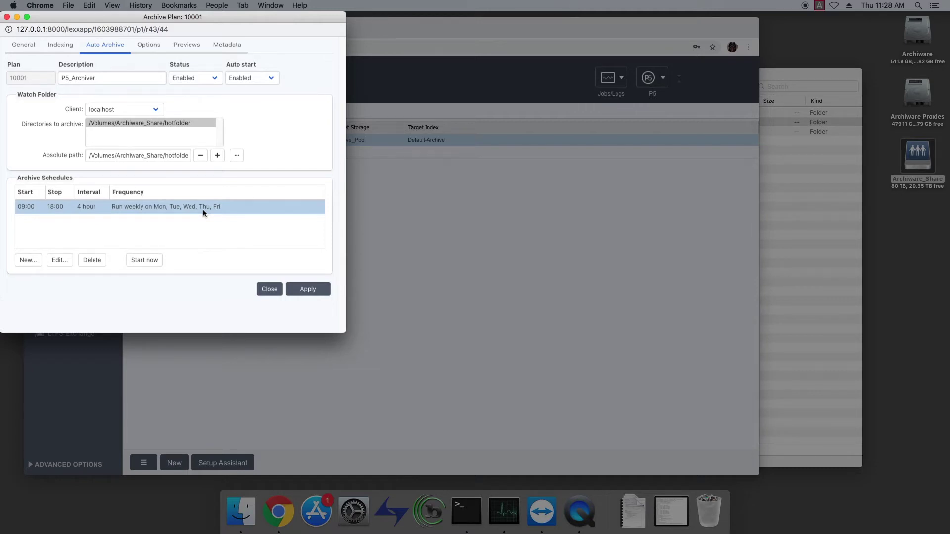
left_click(308, 289)
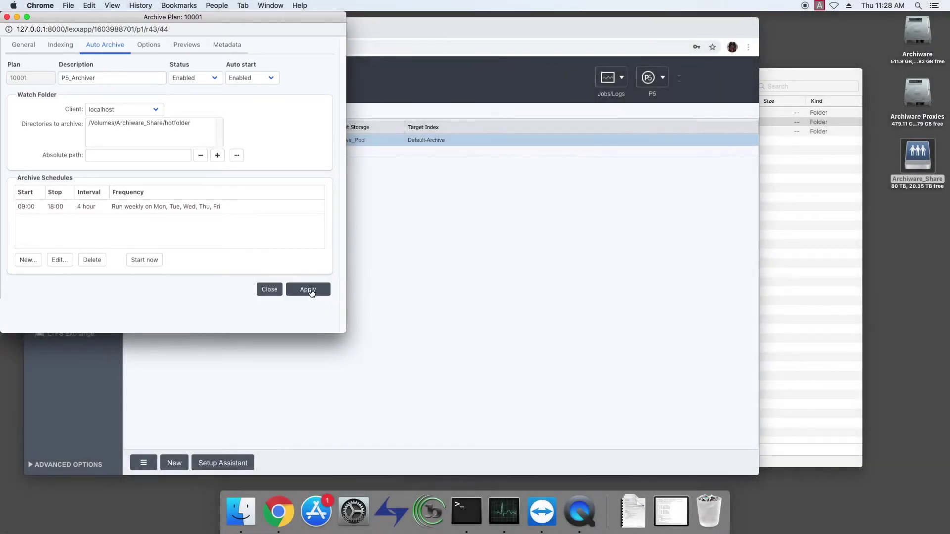
left_click(269, 290)
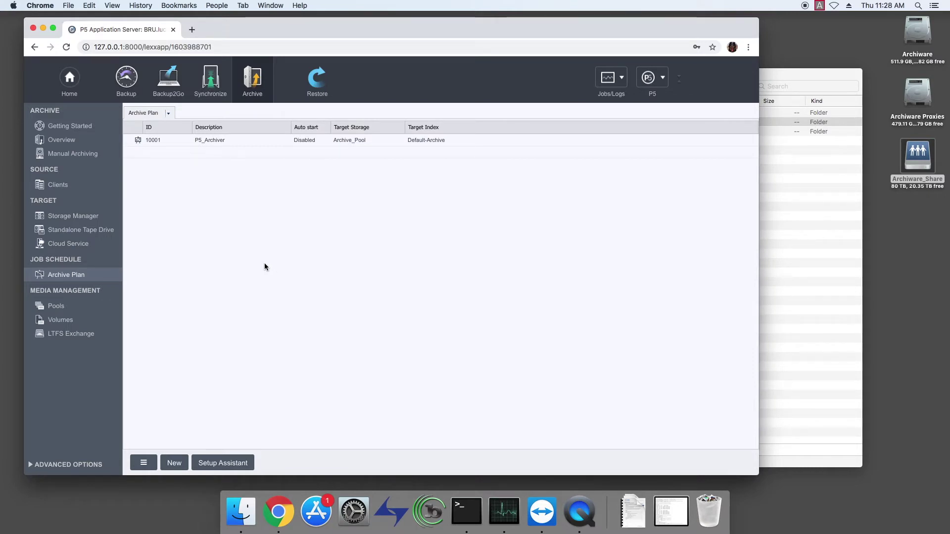
Add FOOTAGE from Archiware_Share/BRU_RESTORE to the archive selection and start archiving it.
left_click(108, 159)
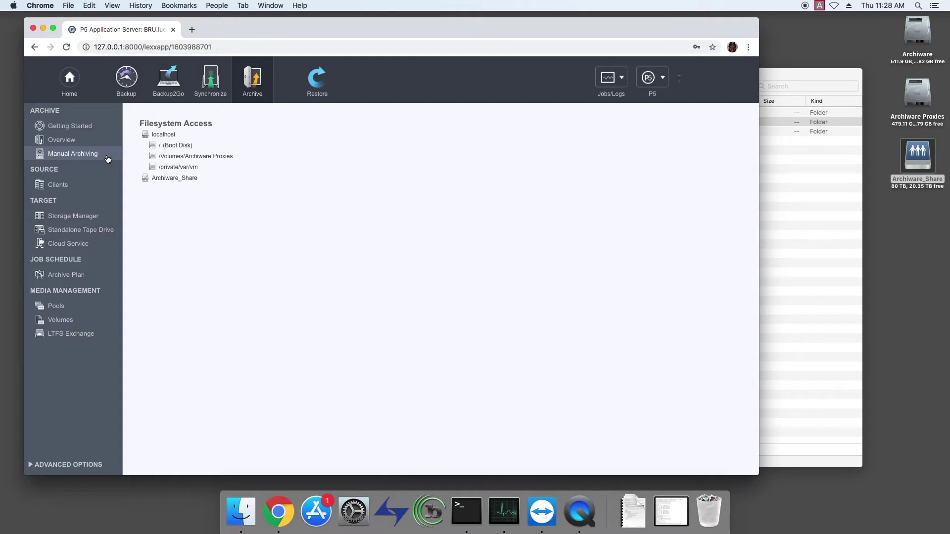
left_click(166, 180)
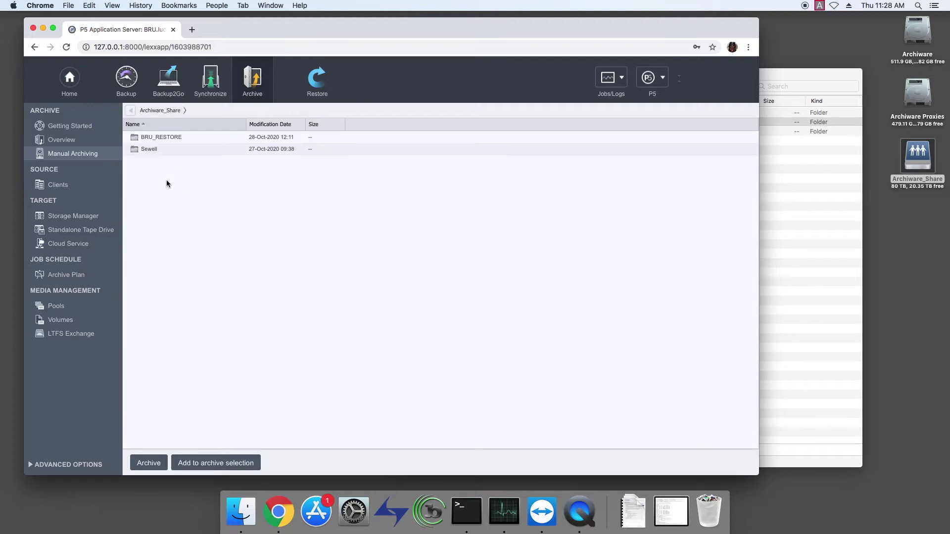
double_click(165, 136)
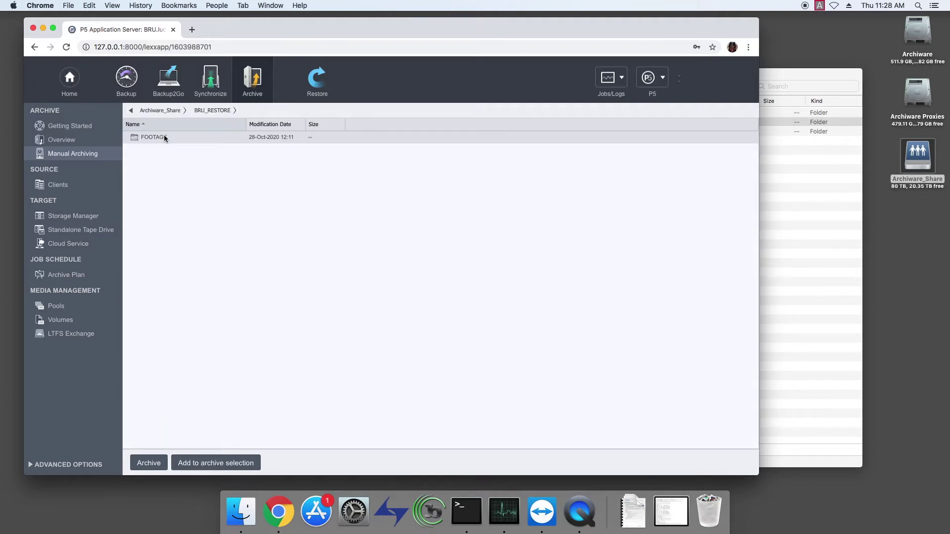
left_click(165, 137)
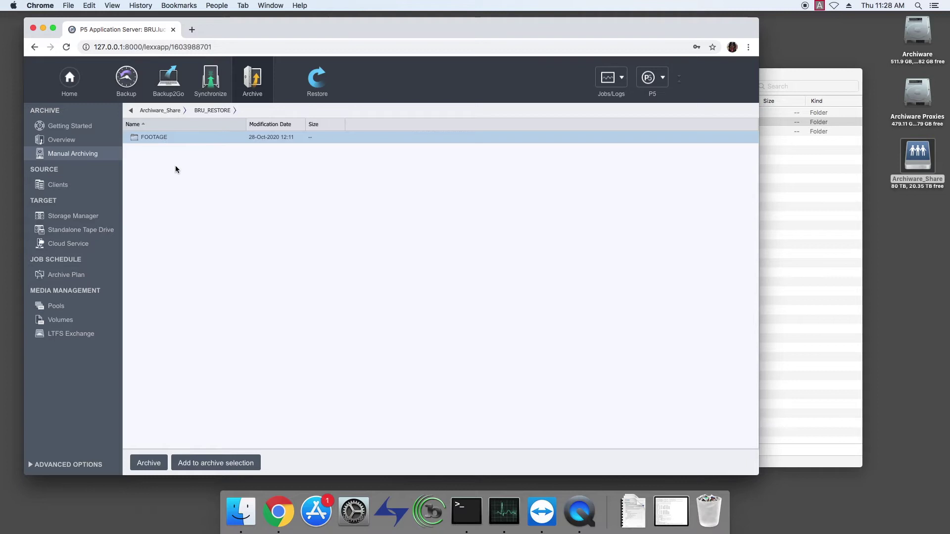
left_click(208, 464)
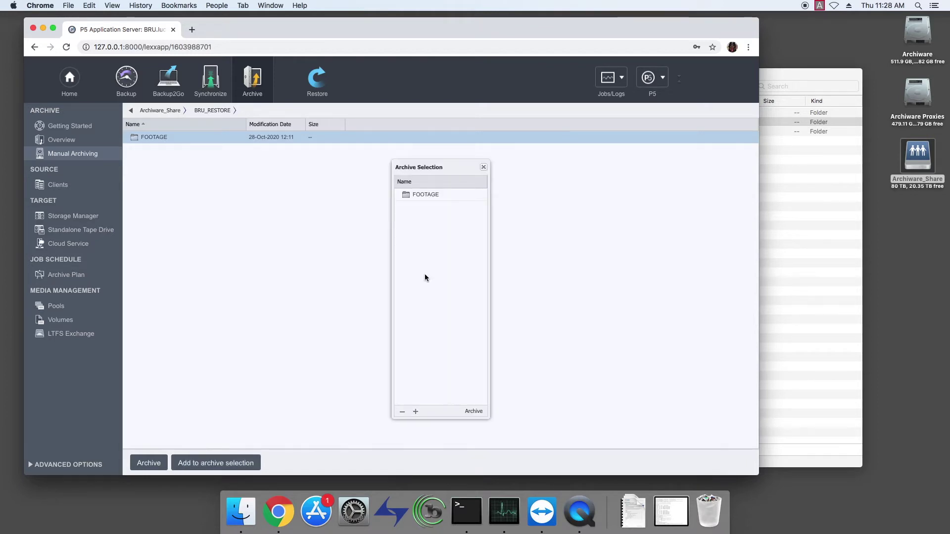
left_click_drag(418, 169, 368, 168)
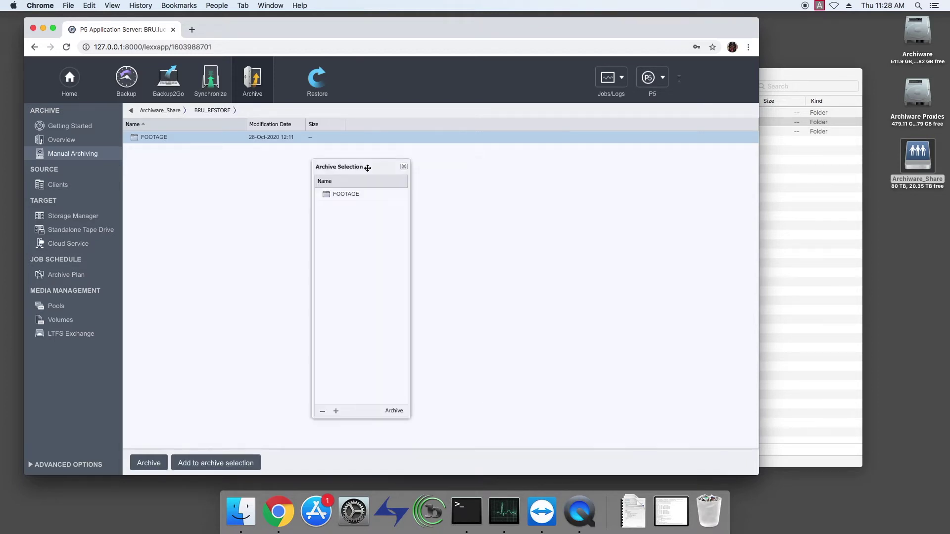
left_click(391, 412)
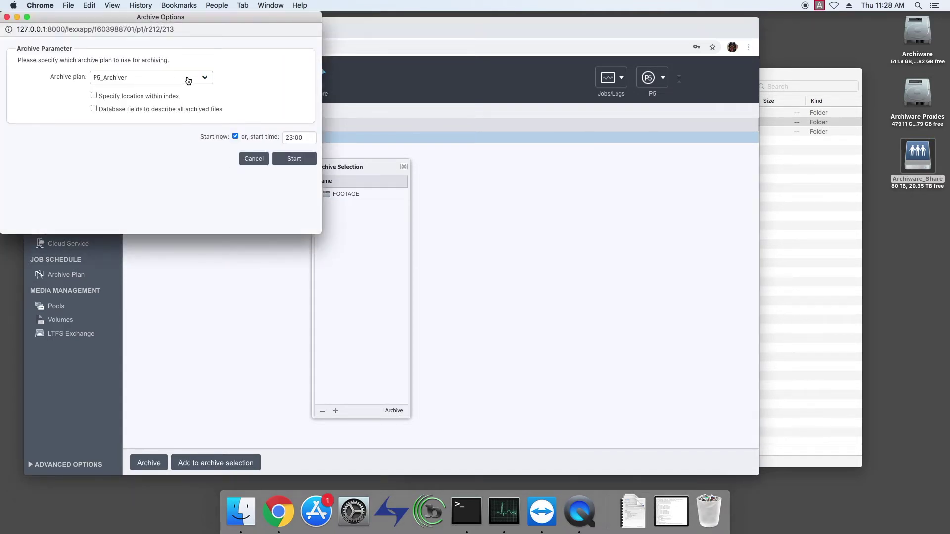
Start the FOOTAGE archive job and follow its progress in the Job Monitor until it finishes.
left_click(294, 158)
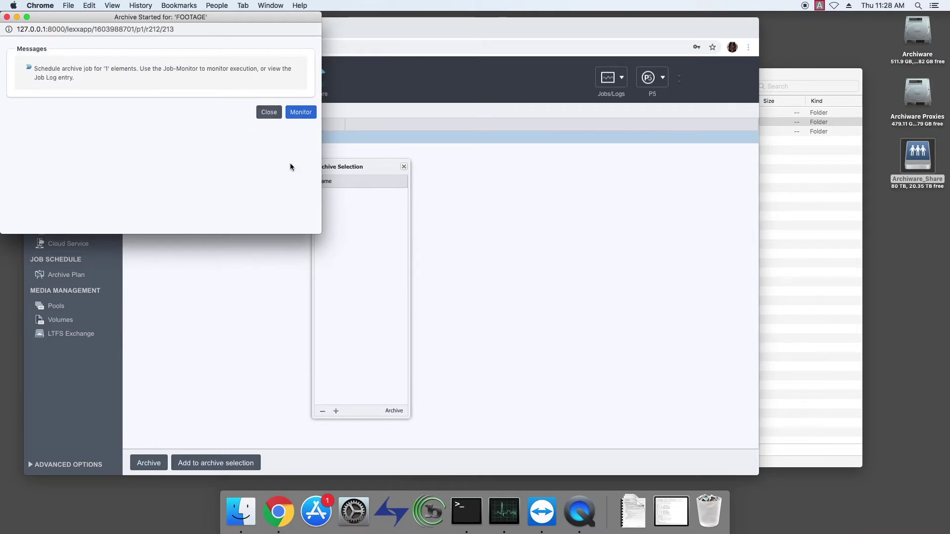
left_click(301, 112)
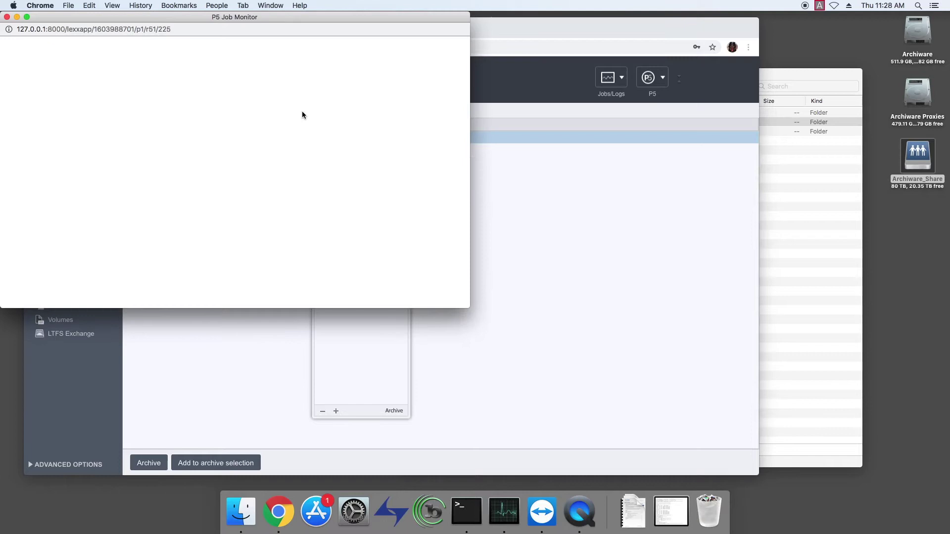
left_click_drag(144, 15, 556, 139)
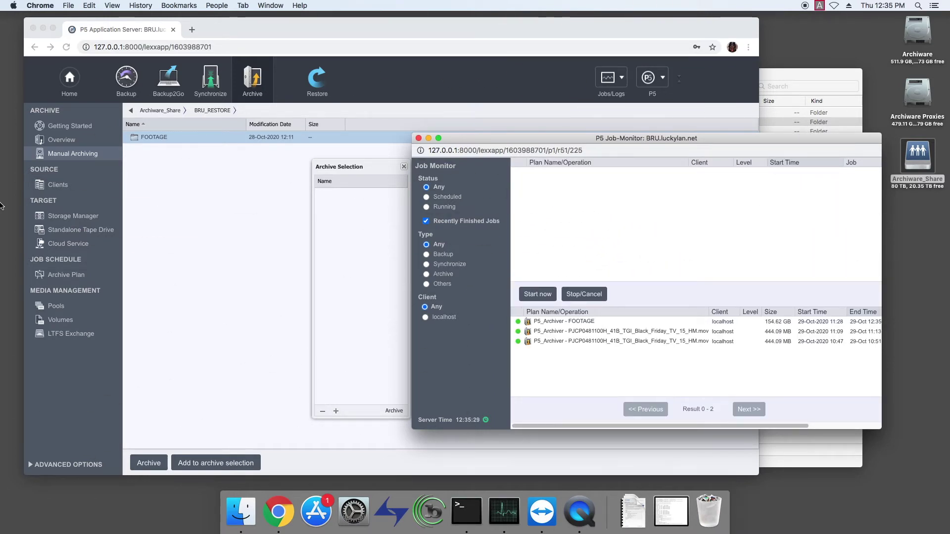
Check the FOOTAGE job protocol for 154.62 GB written to Archive_Pool.0001, then close both job windows.
double_click(575, 321)
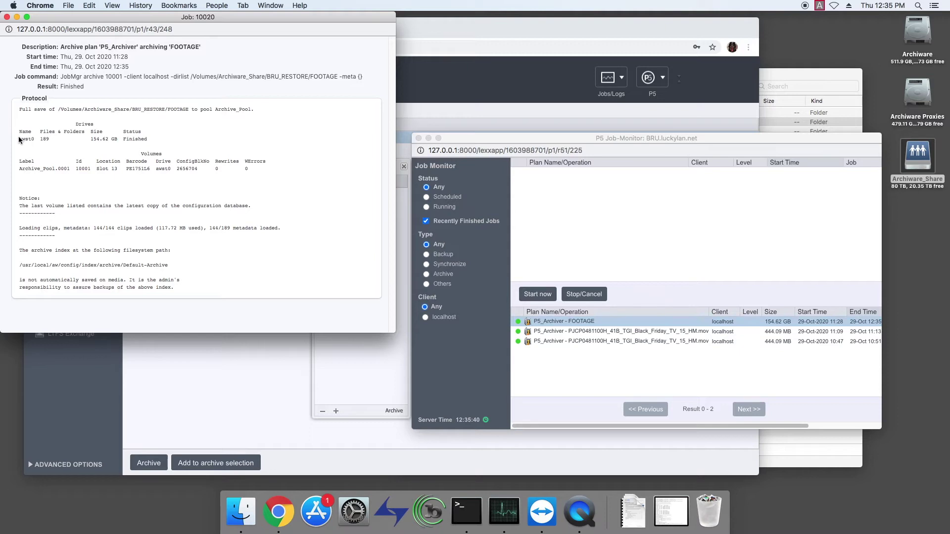
left_click_drag(19, 135, 118, 139)
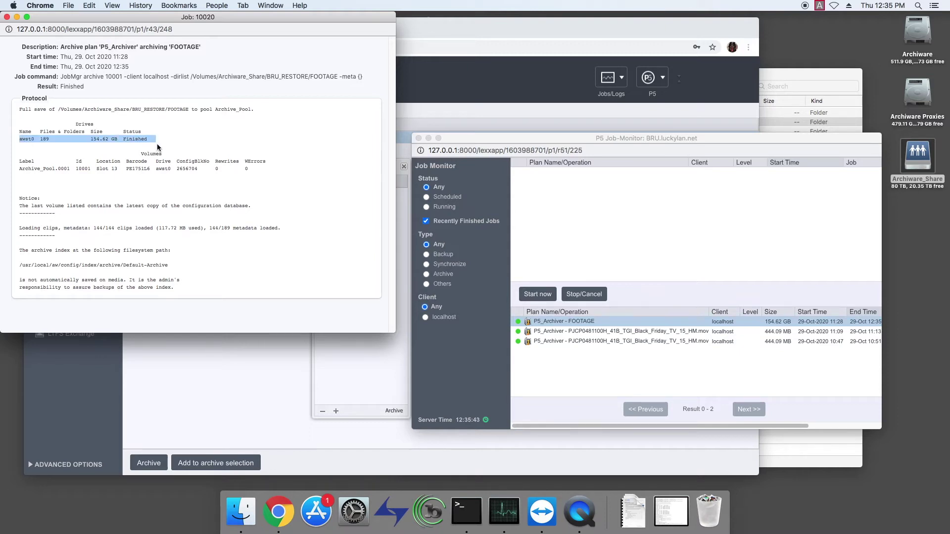
left_click_drag(19, 167, 225, 171)
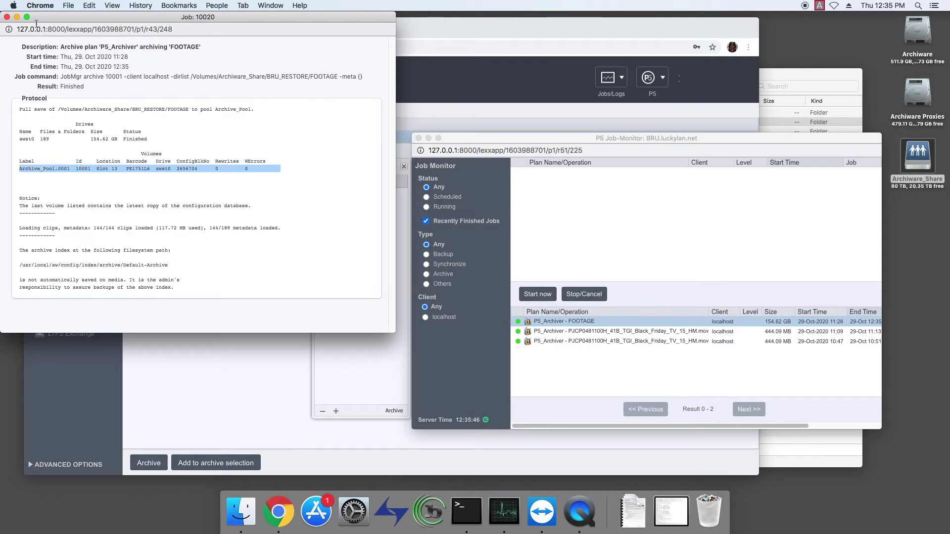
left_click(7, 17)
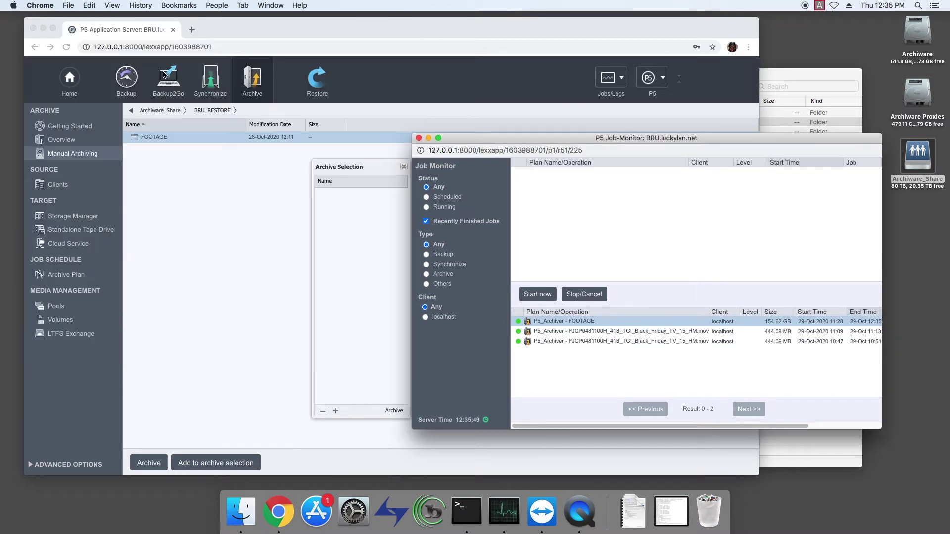
left_click(419, 139)
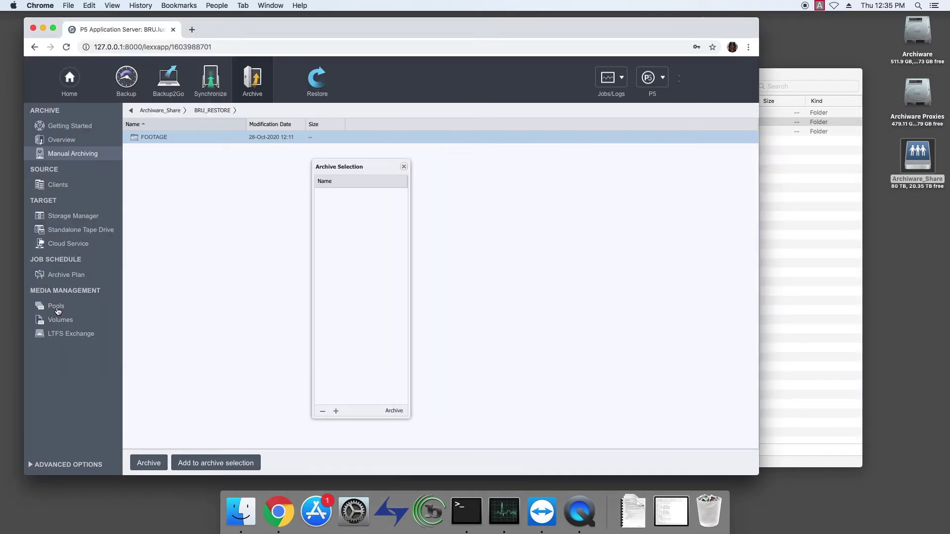
Inspect tape volume Archive_Pool.0001 and Archive_Pool usage (161.88 GB), then switch to Restore.
left_click(61, 321)
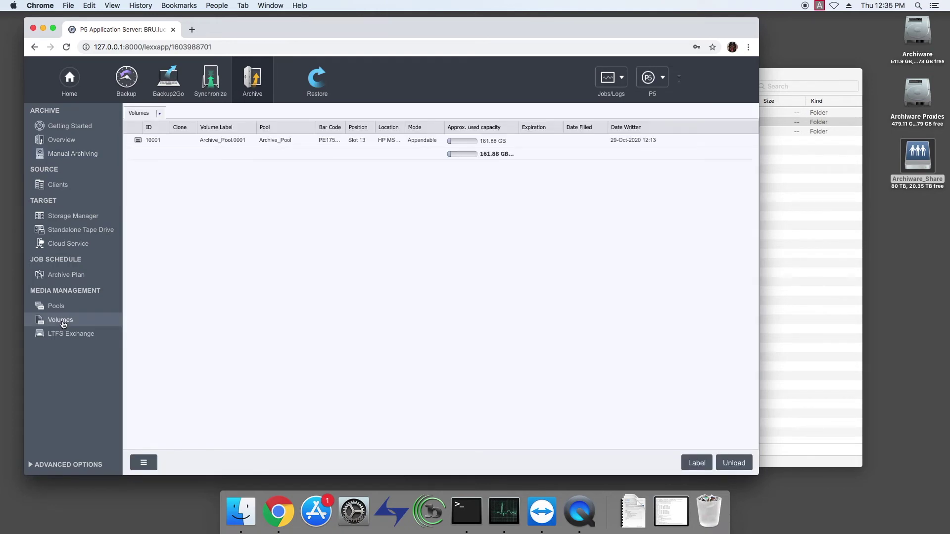
left_click(491, 144)
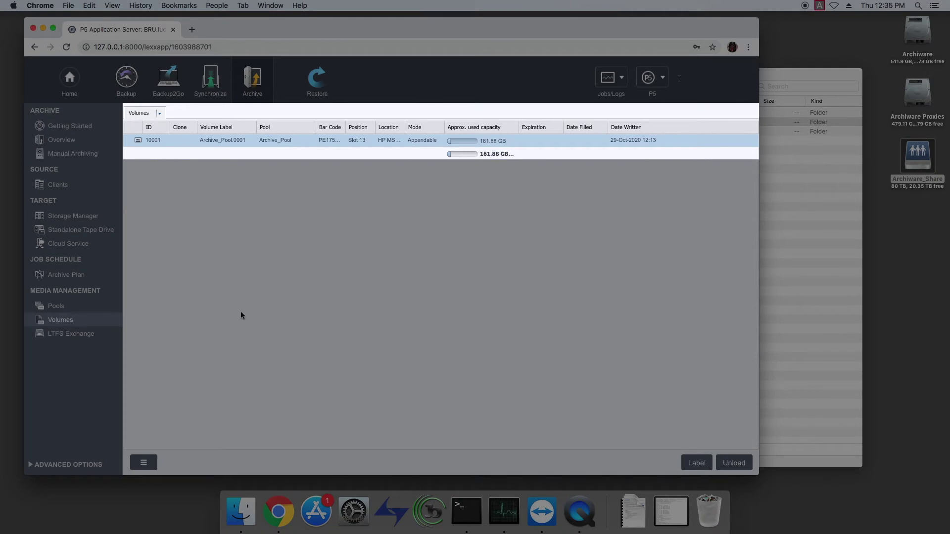
left_click(62, 310)
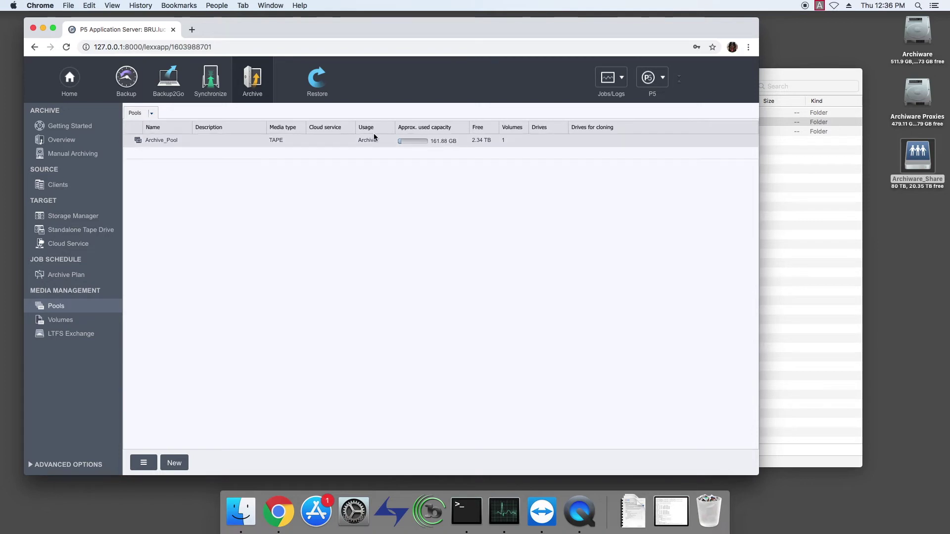
left_click(321, 86)
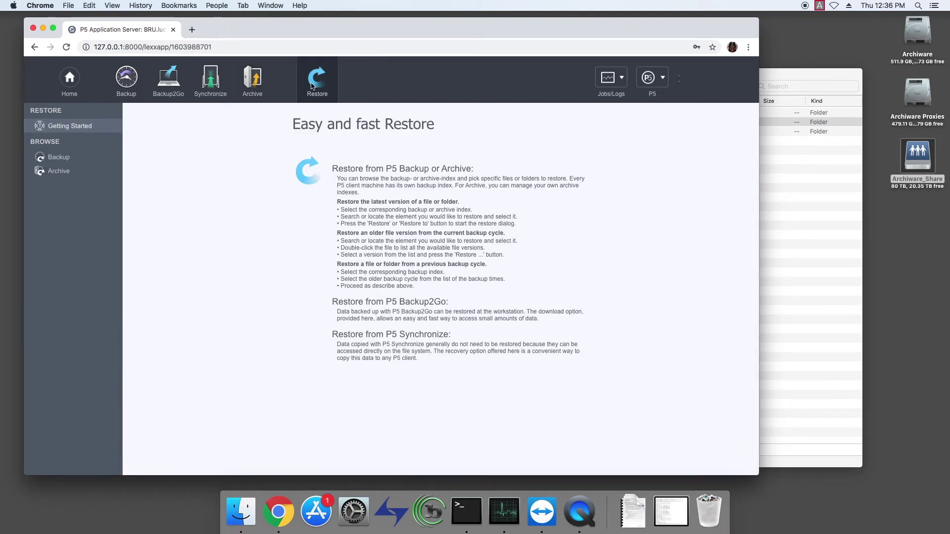
Browse the Default Archive index through Volumes/Archiware_Share/BRU_RESTORE/FOOTAGE/DAILIES/DAY 1/A001 and select A001_C004_1218A7.mov.
left_click(51, 177)
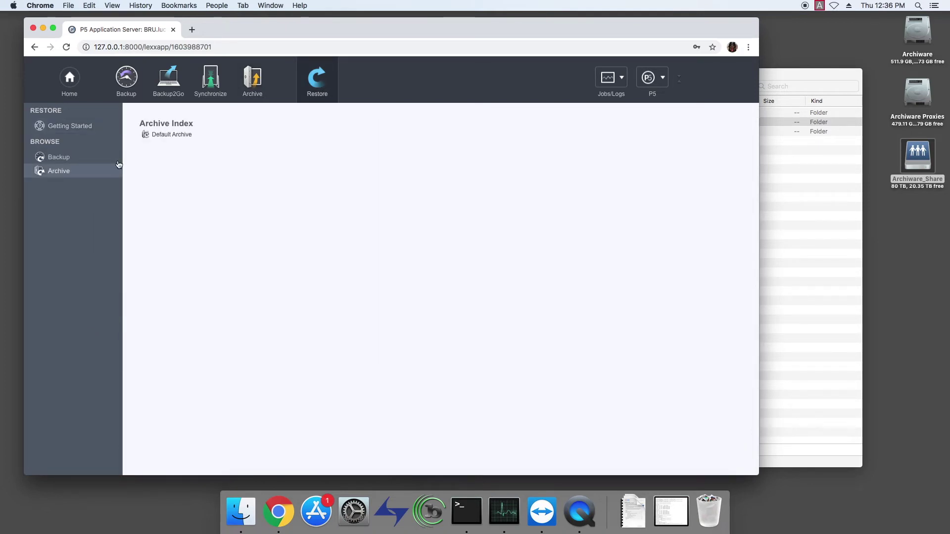
left_click(171, 135)
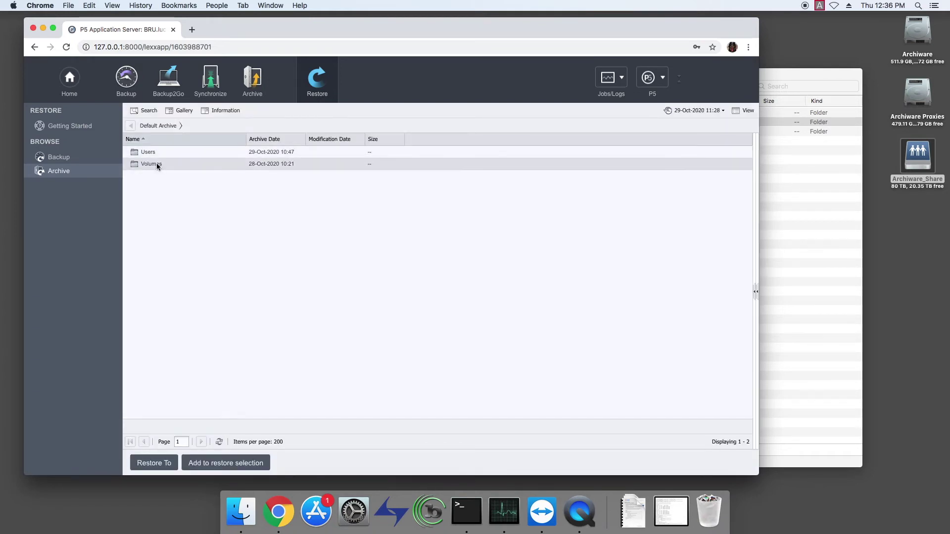
double_click(158, 164)
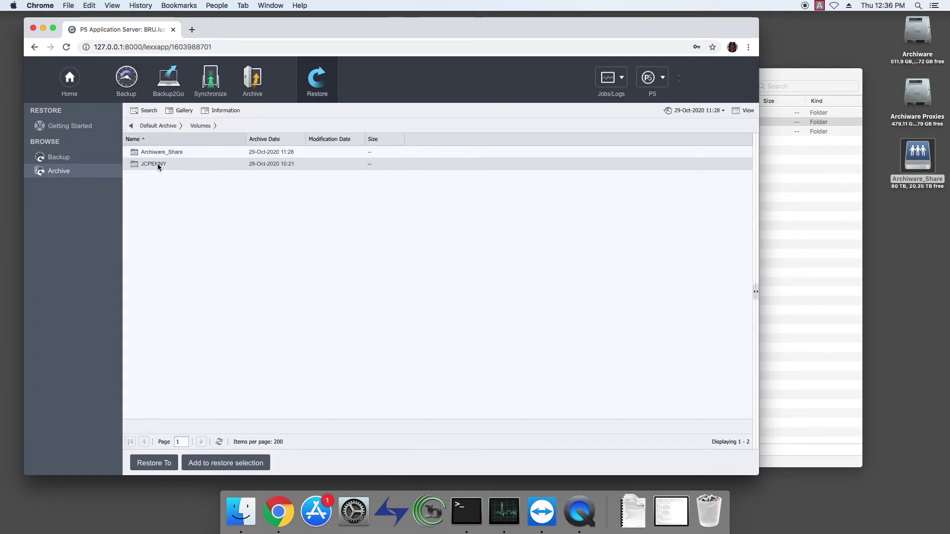
double_click(159, 154)
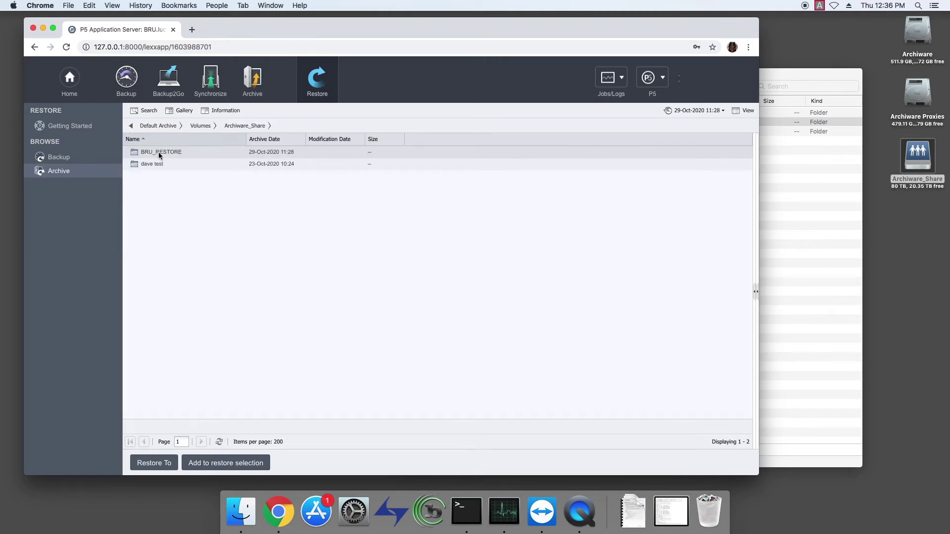
double_click(159, 153)
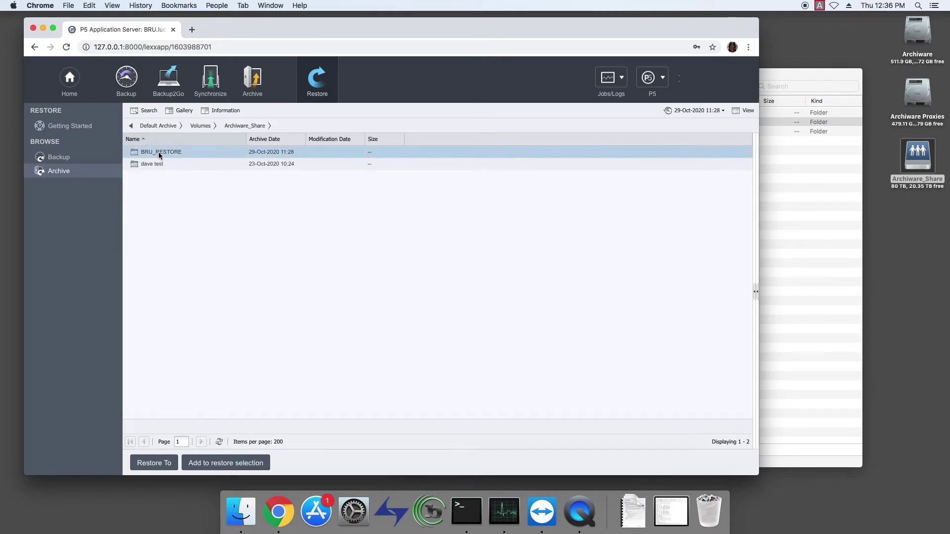
double_click(159, 152)
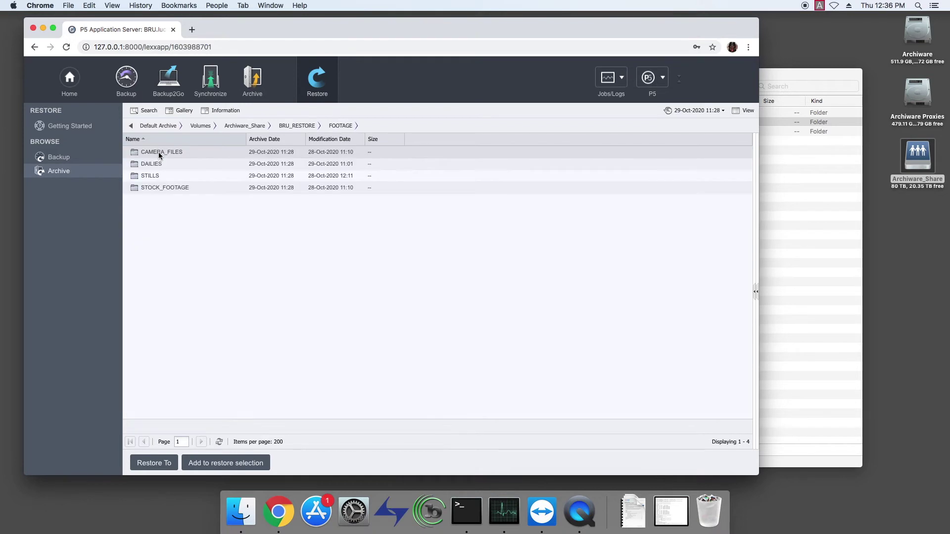
double_click(153, 165)
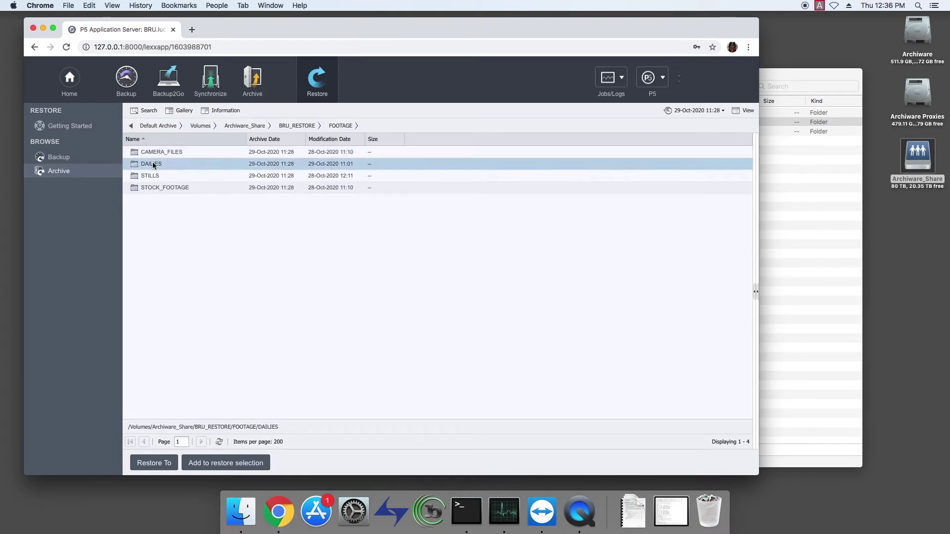
double_click(150, 152)
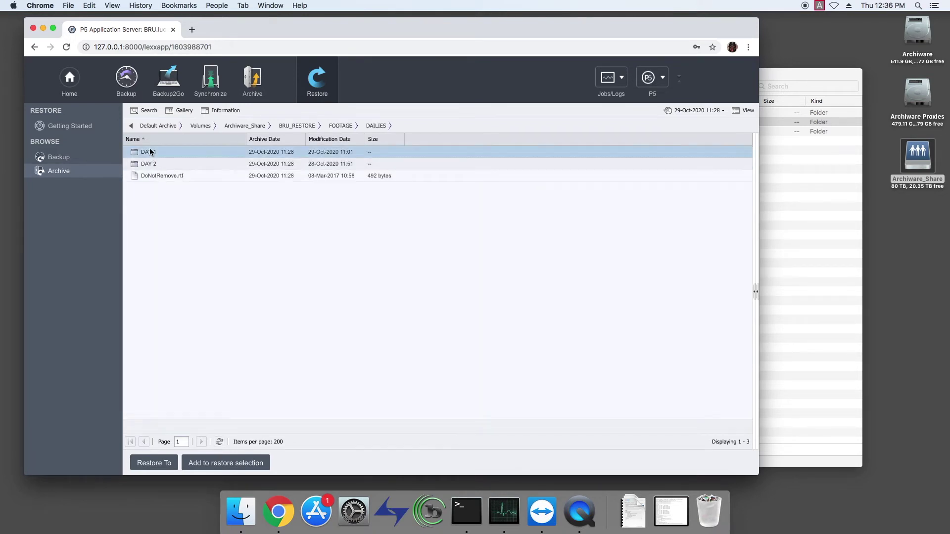
double_click(150, 152)
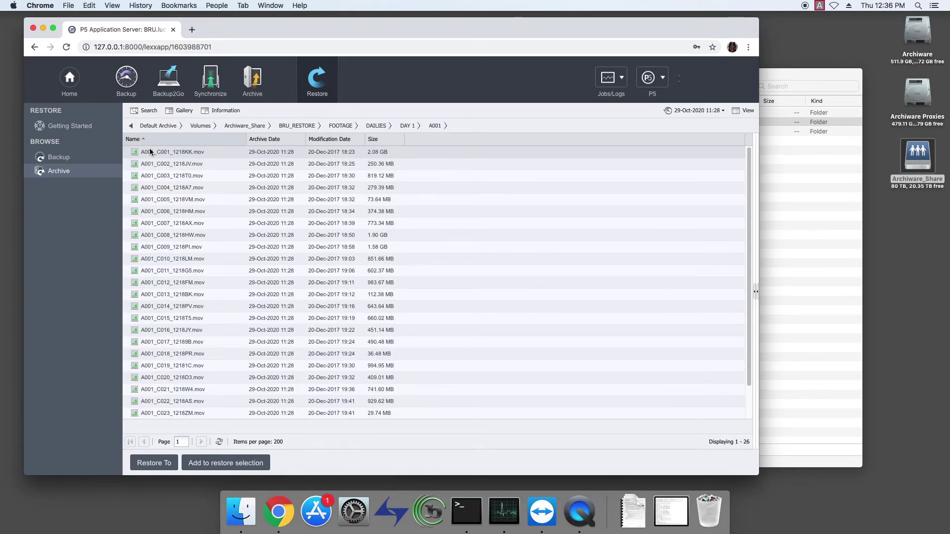
left_click(182, 190)
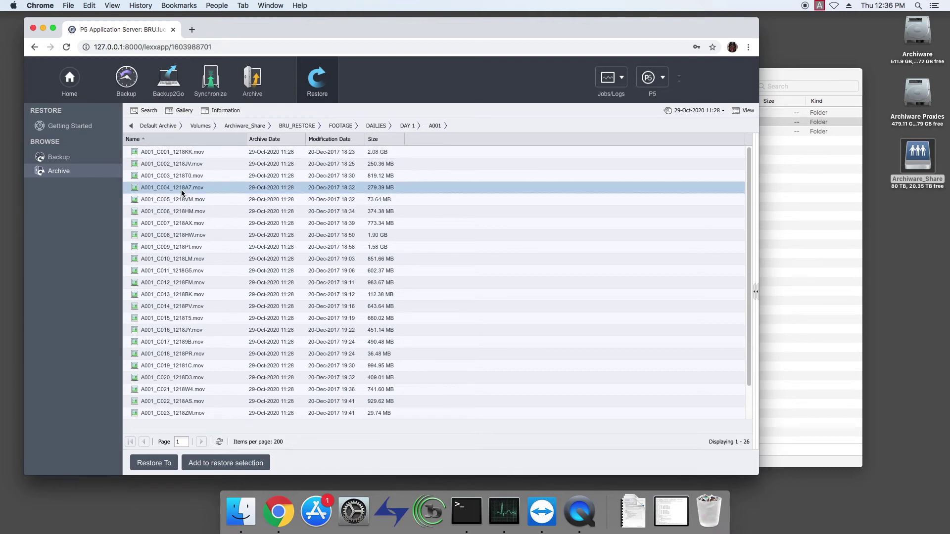
Open Archive information for A001_C004_1218A7.mov and step through its Description, Image Size, Codec and Frame Rate fields.
double_click(182, 193)
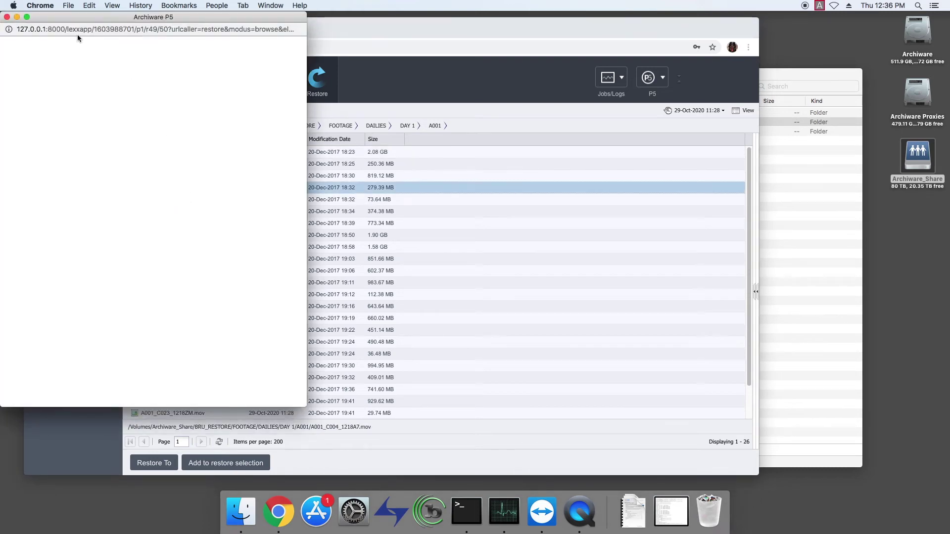
left_click_drag(54, 17, 508, 58)
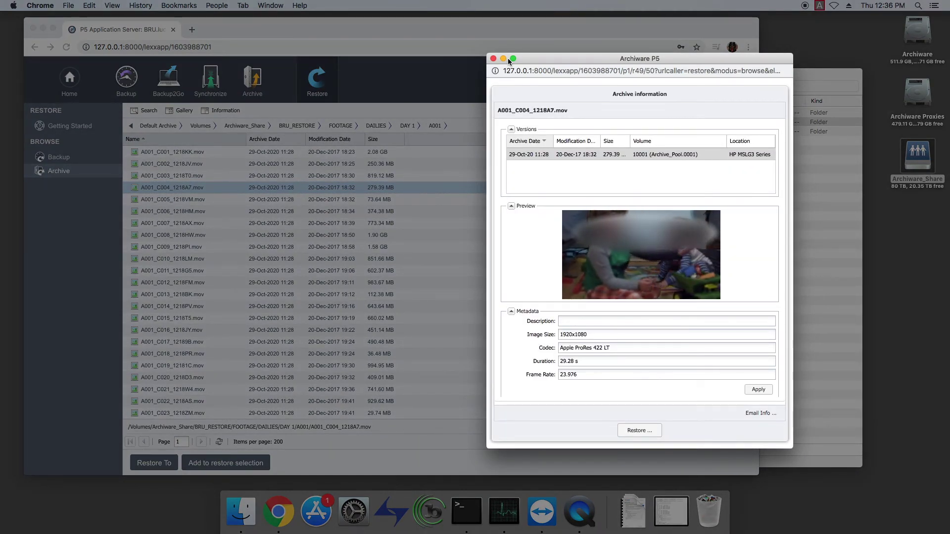
left_click(676, 321)
key("Tab")
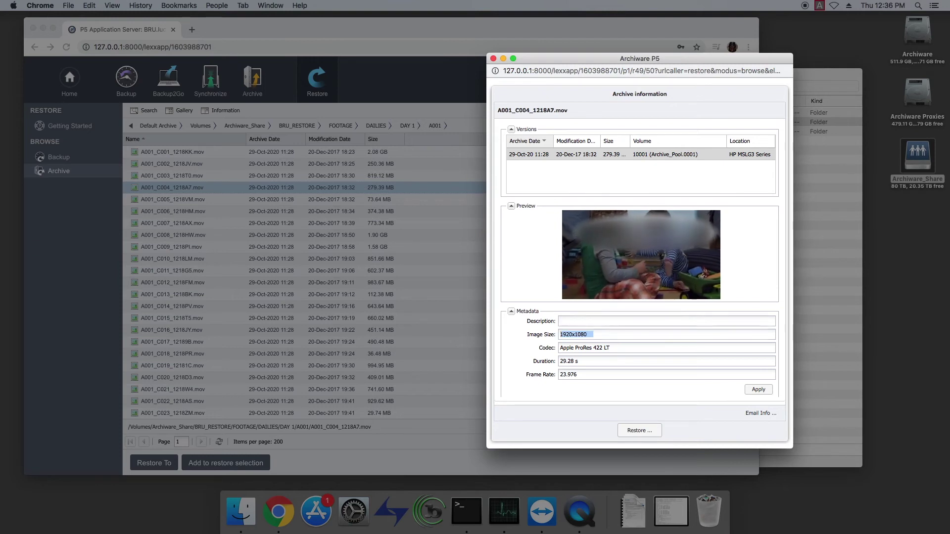
key("Tab")
key("Tab")
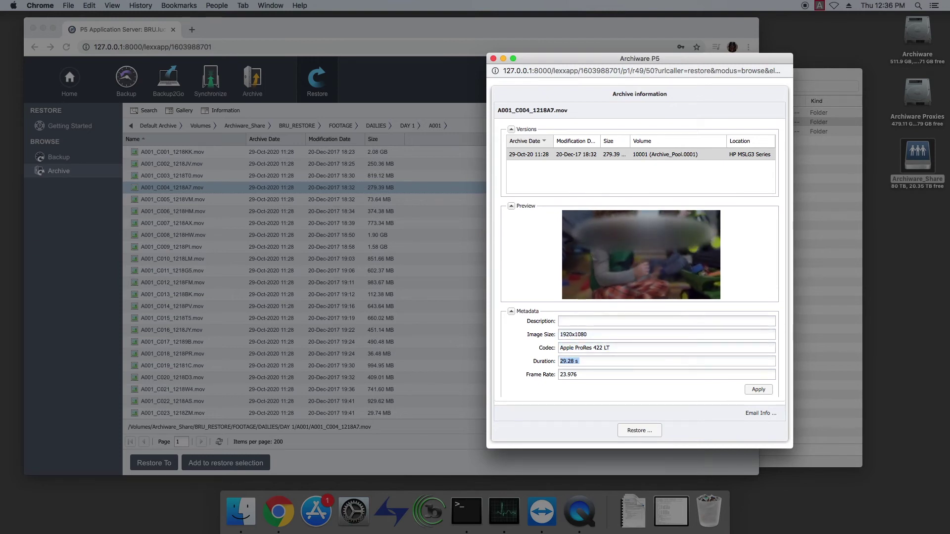
key("Tab")
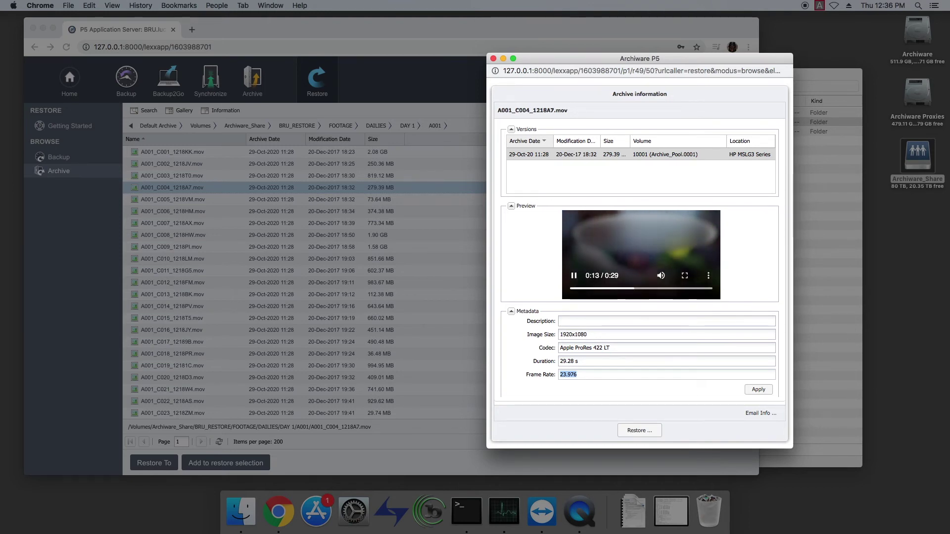
Pause the clip preview, jump ahead to 0:26, and resume playback.
left_click(574, 276)
left_click_drag(638, 289, 697, 289)
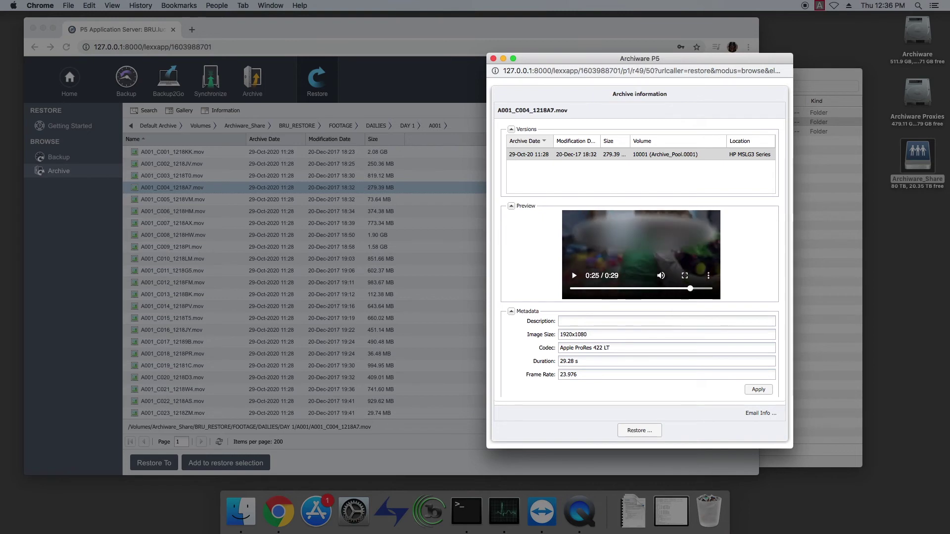
key("space")
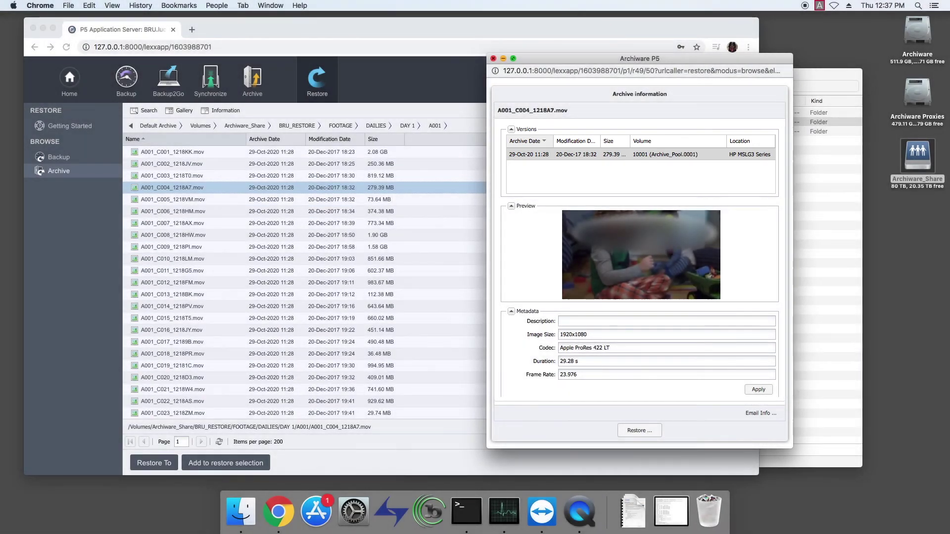
Close the information window, preview clips A001_C005, C006 and C007, then go back to FOOTAGE.
key("super+w")
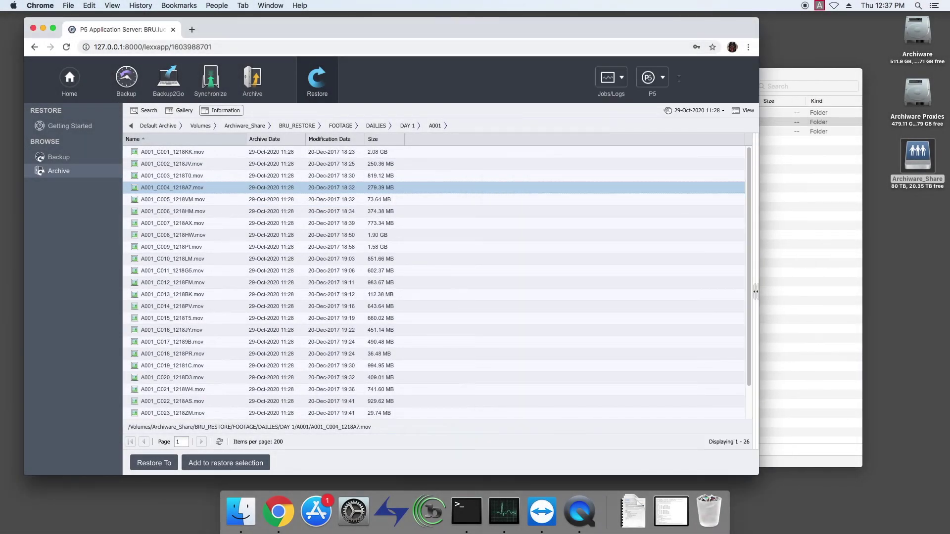
left_click(173, 200)
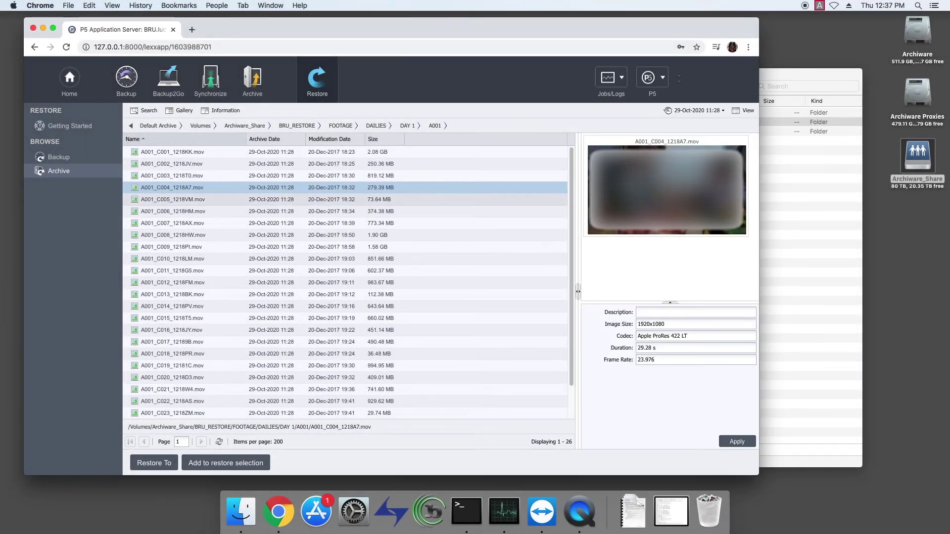
left_click(173, 212)
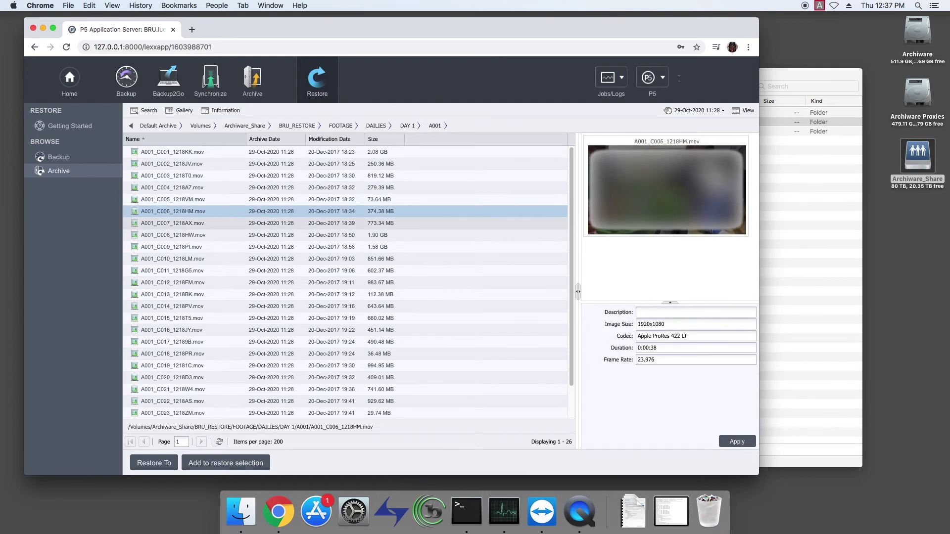
left_click(174, 223)
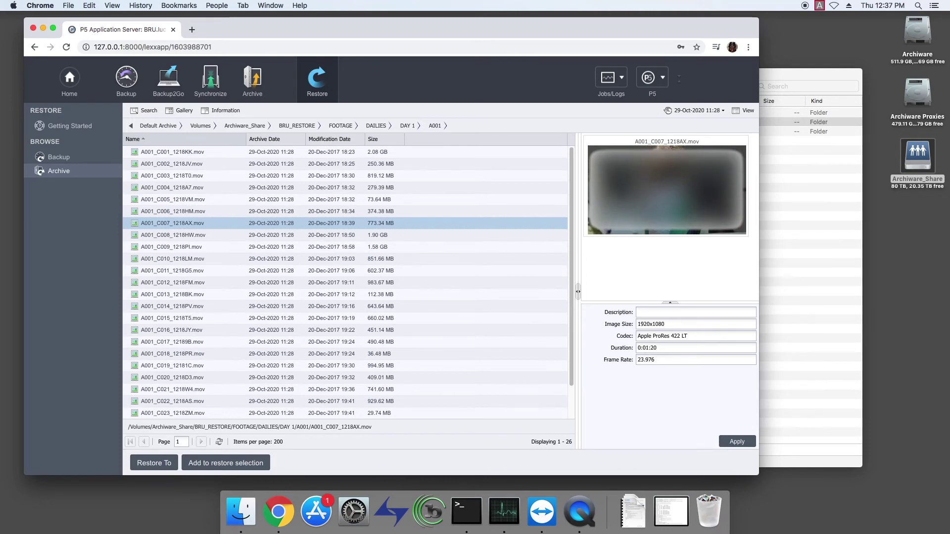
left_click(340, 125)
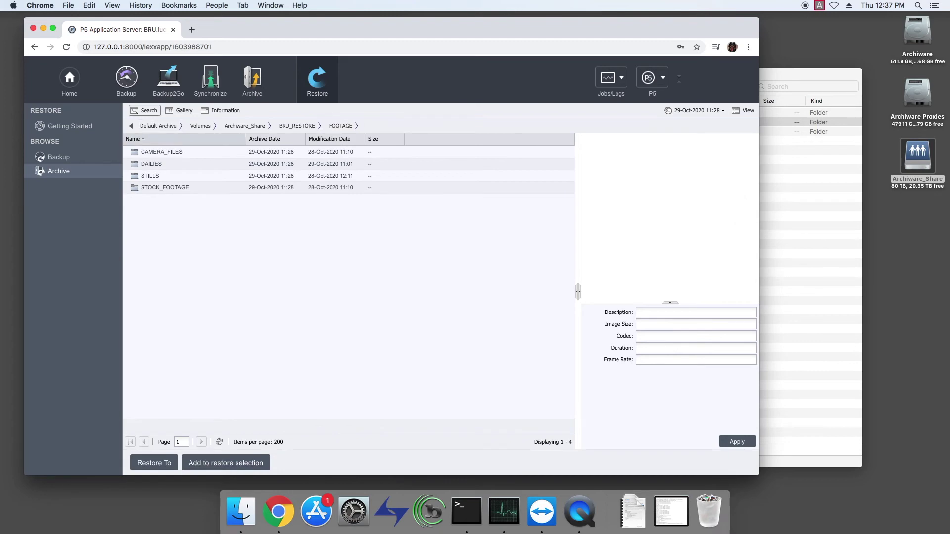
Search the index for names containing 'cloud', widen the Name column, and preview the first two results.
left_click(144, 111)
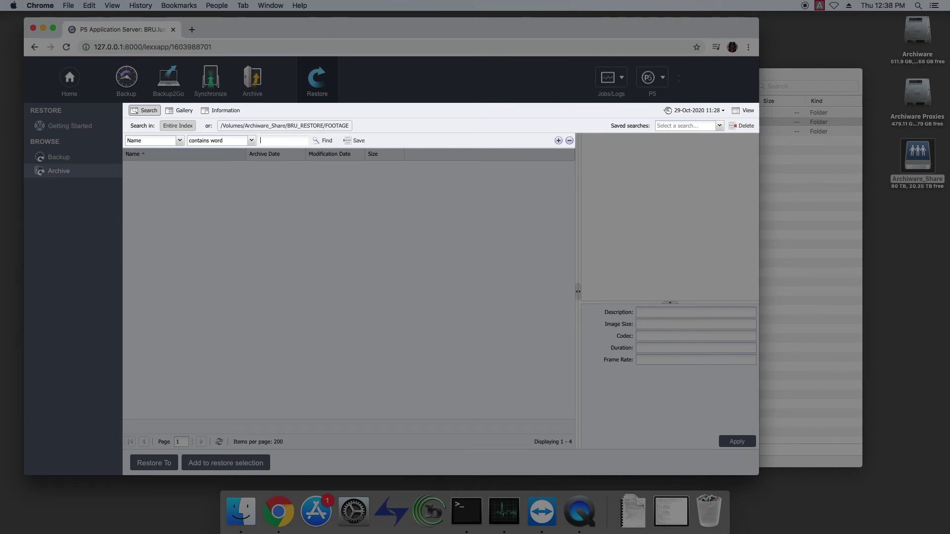
type("cloud")
key("Return")
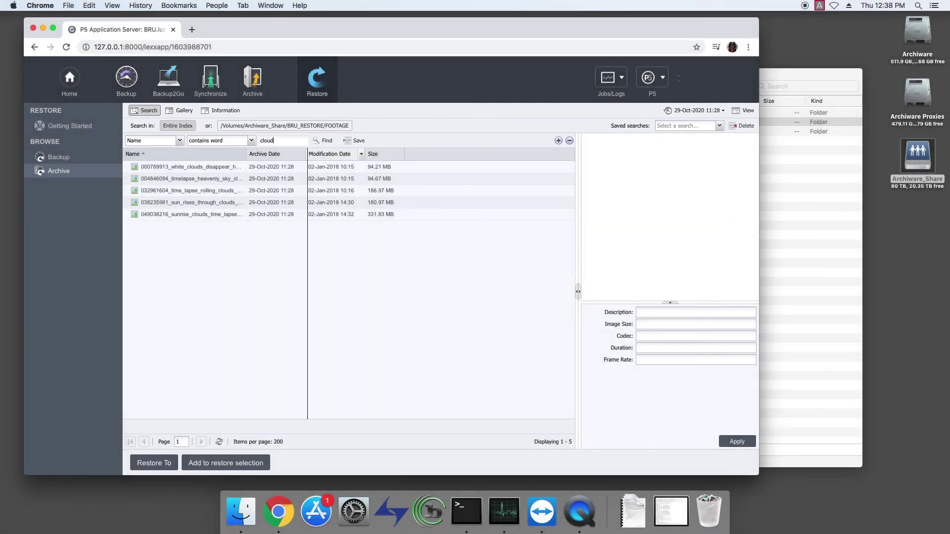
left_click_drag(307, 153, 349, 154)
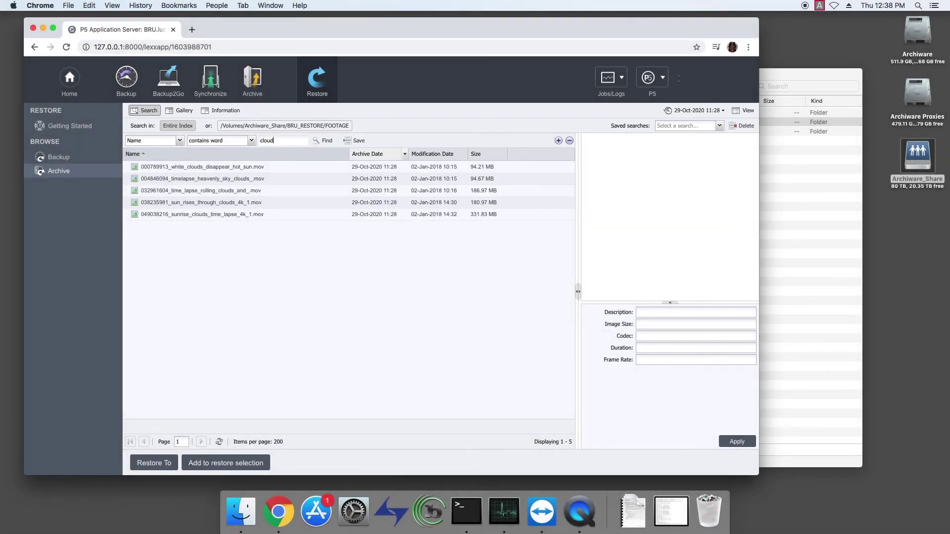
left_click(203, 167)
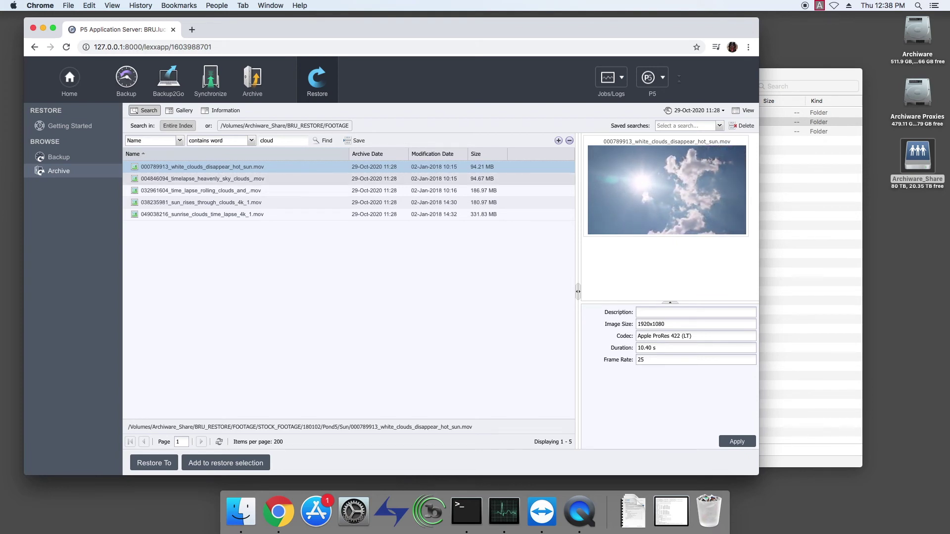
left_click(202, 178)
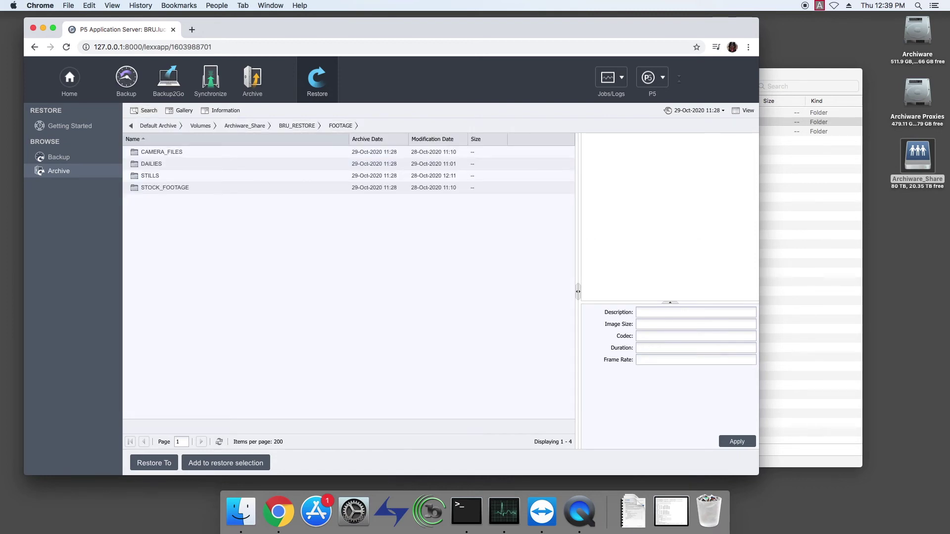
Add the six clips A006_C001 through A006_C006 from DAILIES/DAY 2/A006 to the restore selection.
double_click(151, 164)
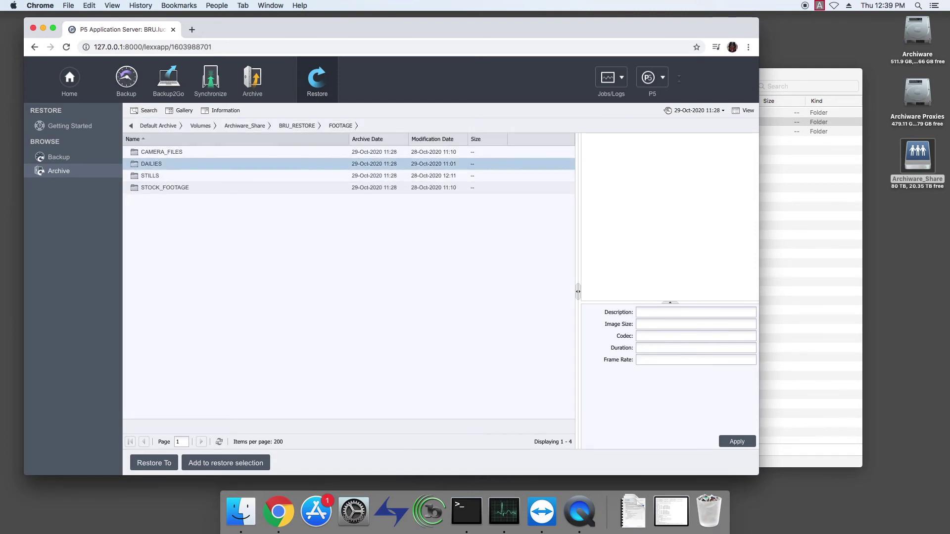
double_click(152, 164)
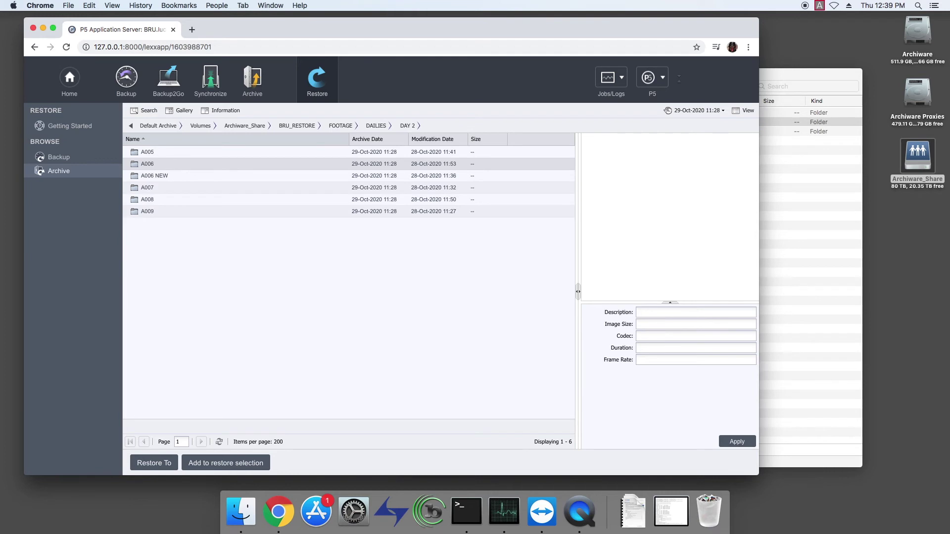
double_click(151, 164)
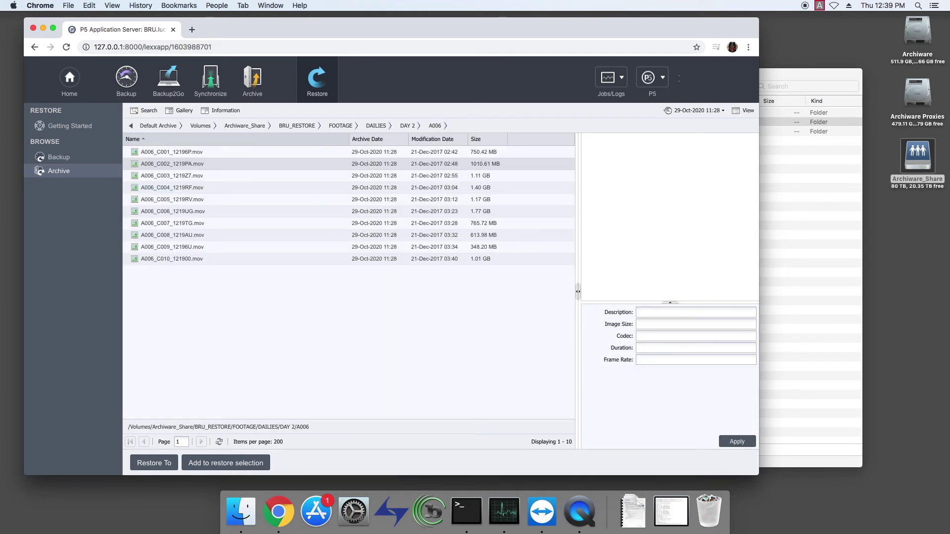
left_click(151, 152)
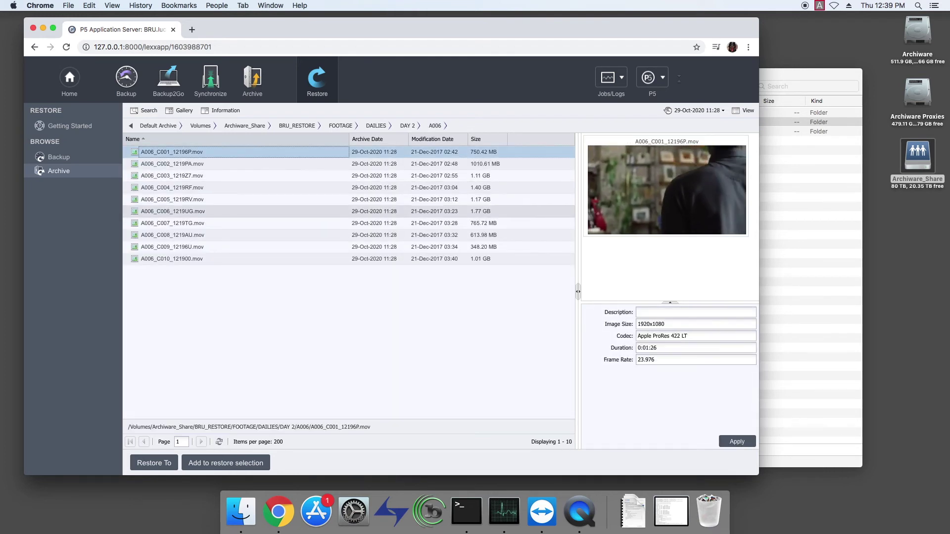
left_click(198, 212, "shift")
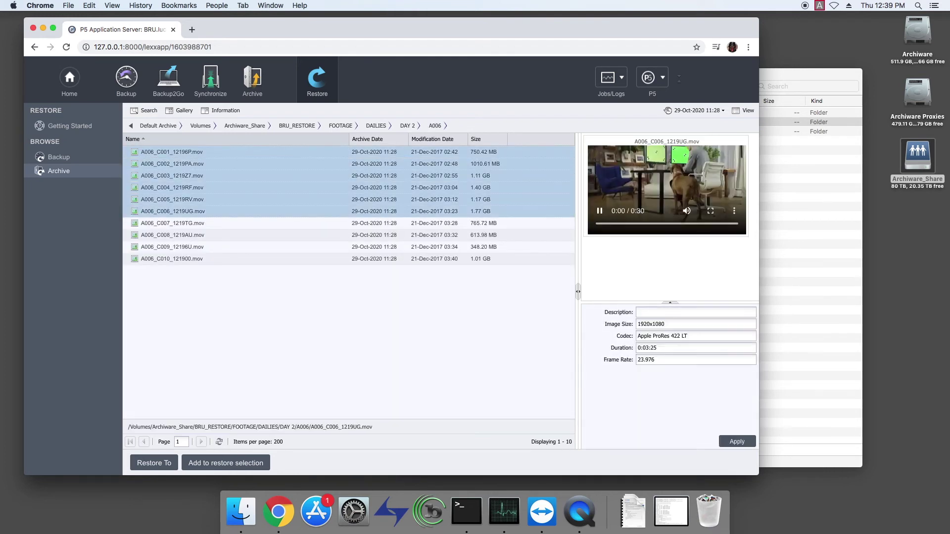
left_click(213, 463)
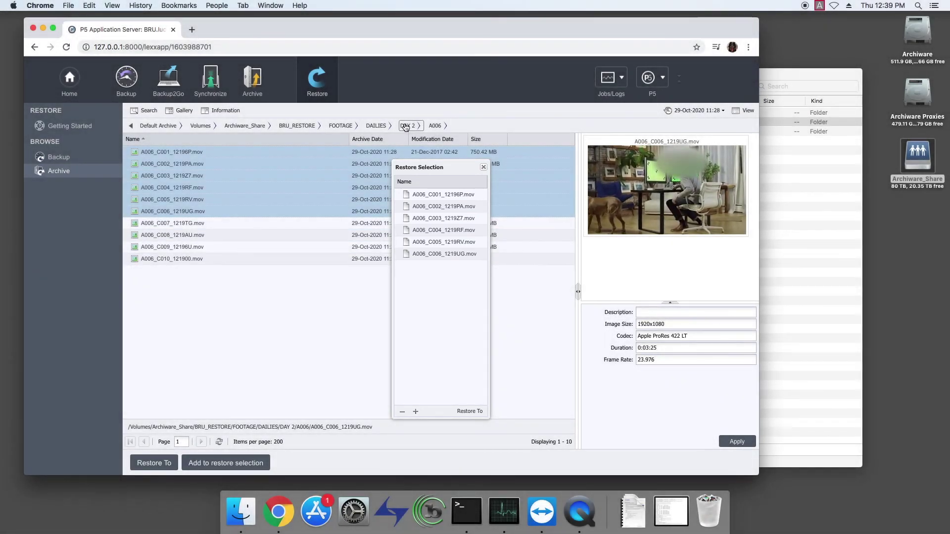
Add the A001 folder from DAY 1 to the restore selection and shift the panel left.
left_click(405, 126)
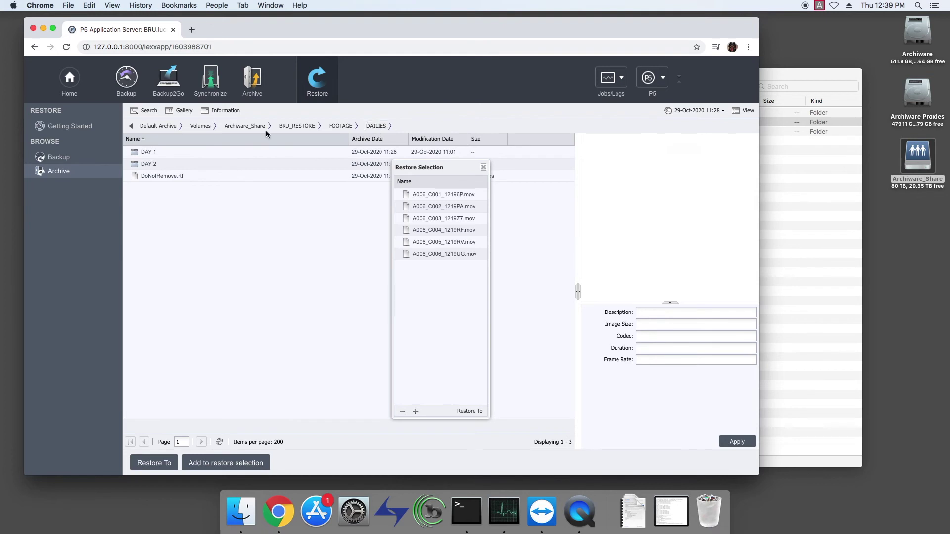
double_click(148, 152)
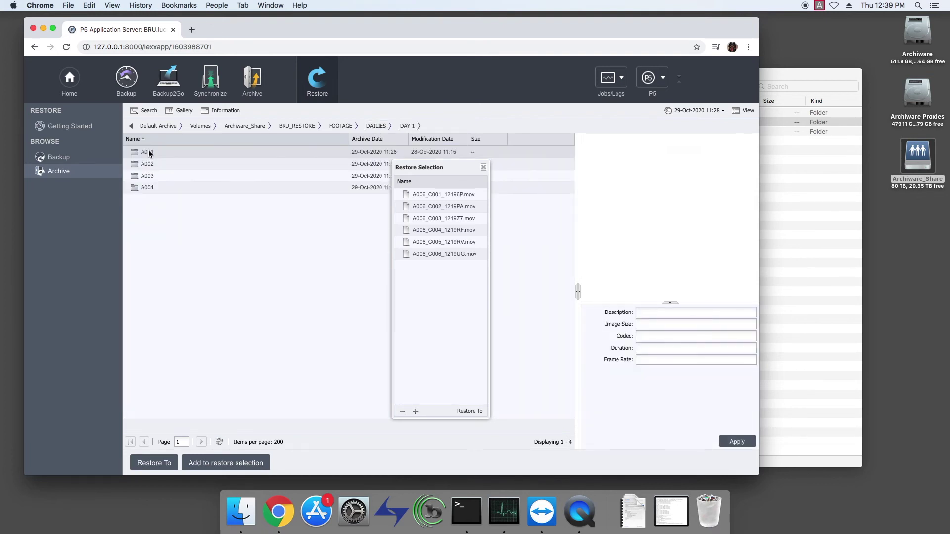
left_click(149, 152)
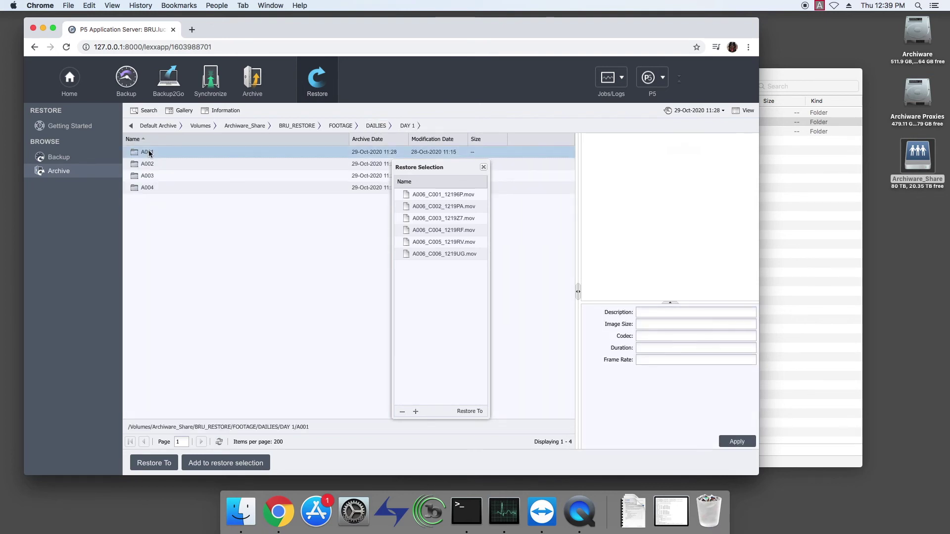
left_click(416, 412)
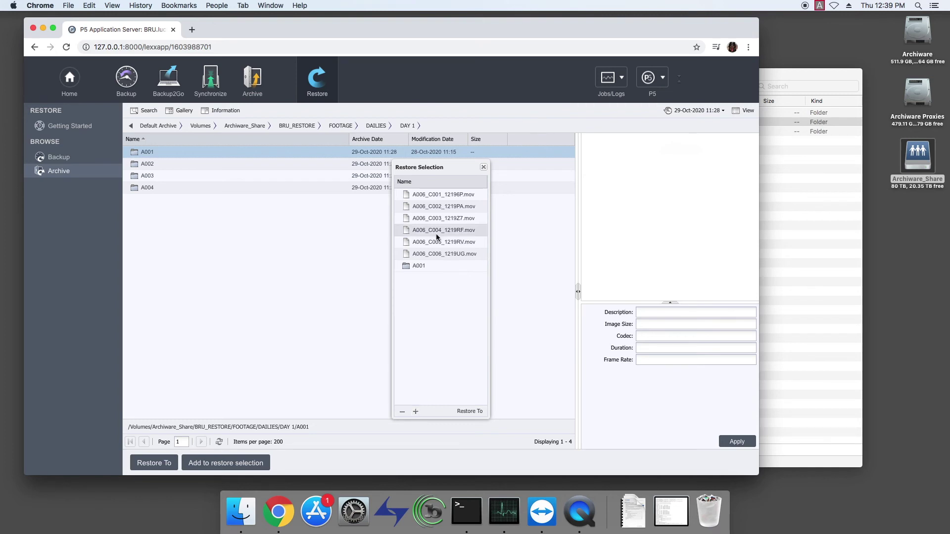
left_click_drag(445, 167, 307, 163)
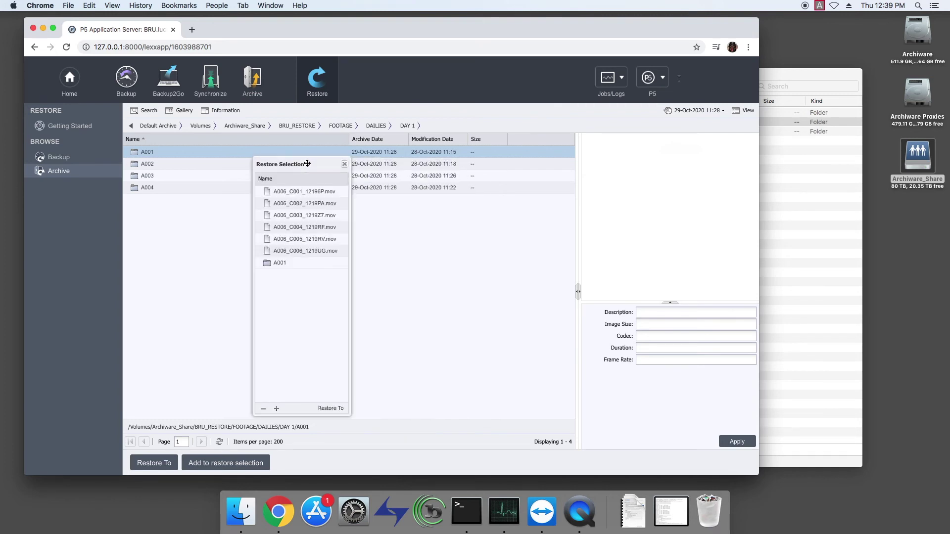
Set the restore destination to a newly created folder /Volumes/Archiware_Share/P5-restored.
left_click(334, 409)
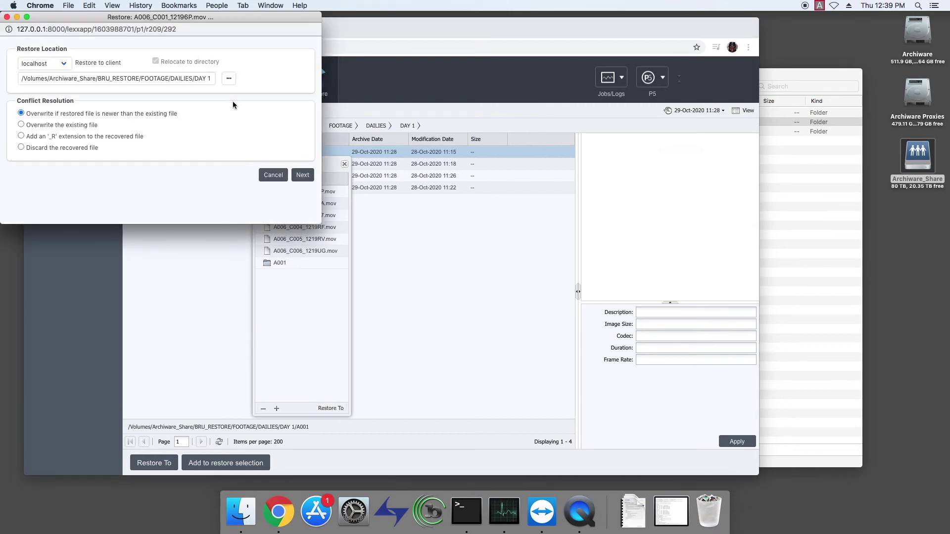
left_click_drag(84, 19, 364, 101)
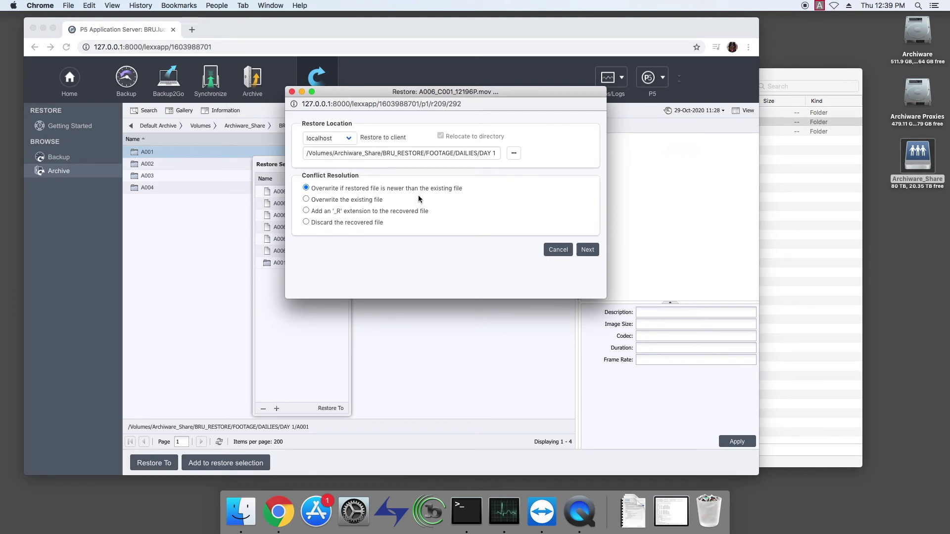
left_click(514, 155)
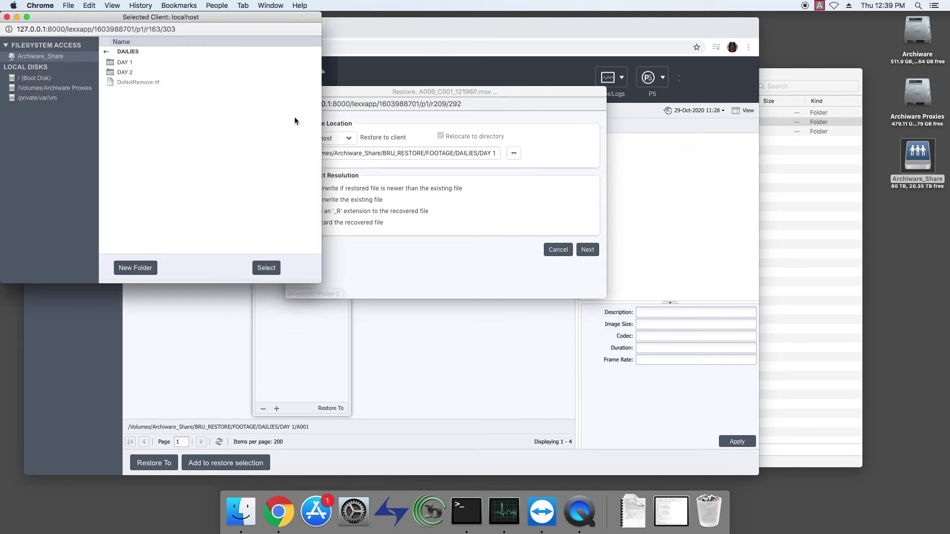
left_click(39, 55)
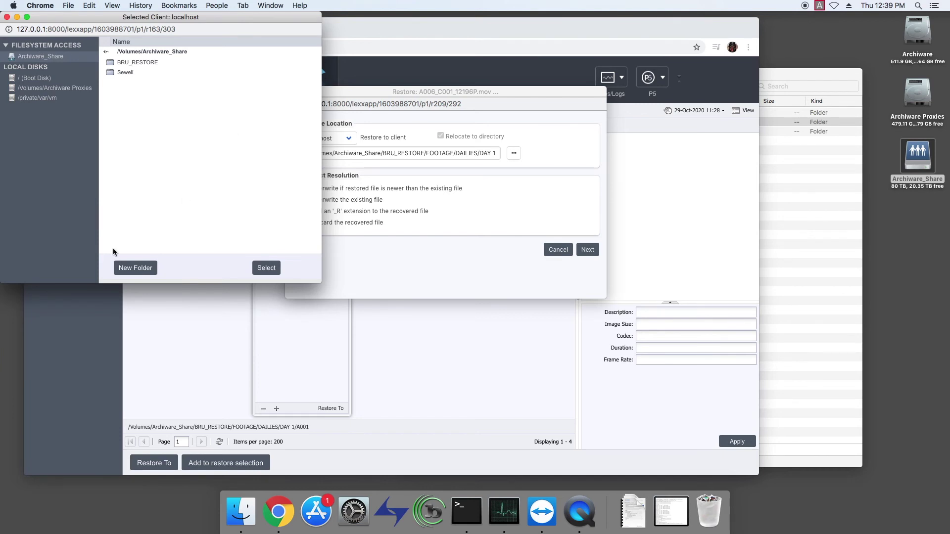
left_click(135, 269)
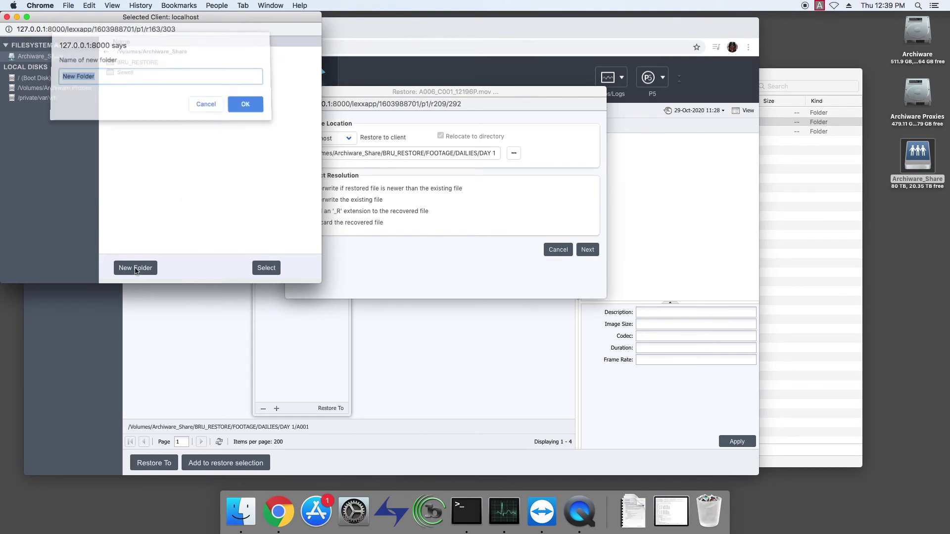
type("P5")
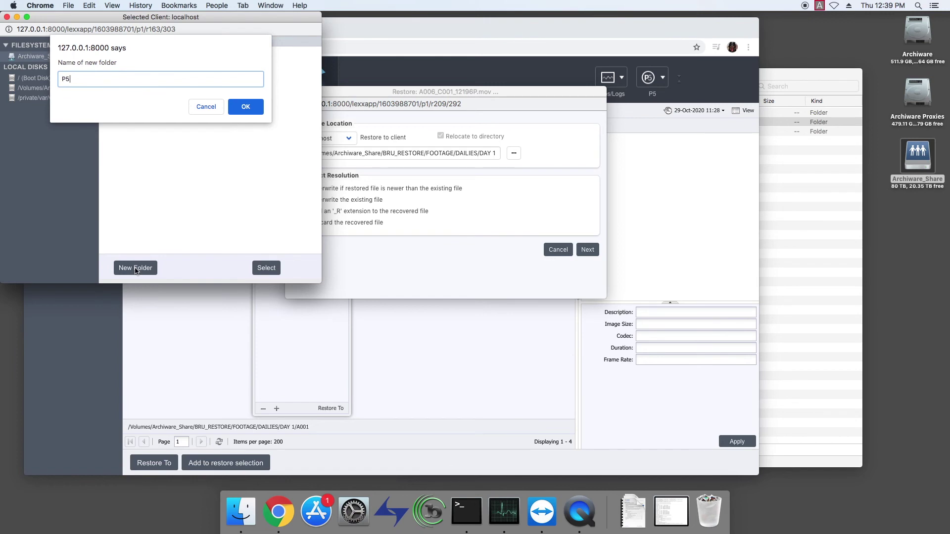
type("-restored")
key("Return")
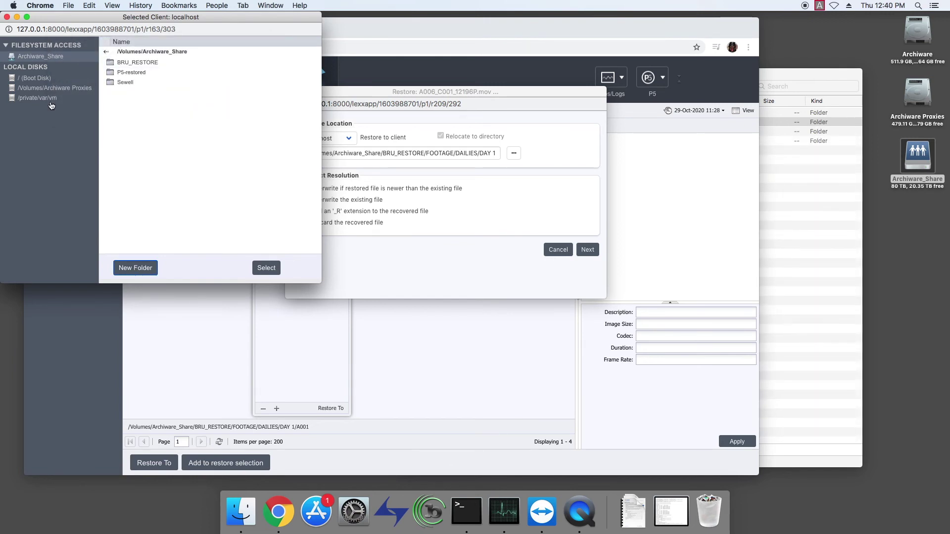
left_click(116, 74)
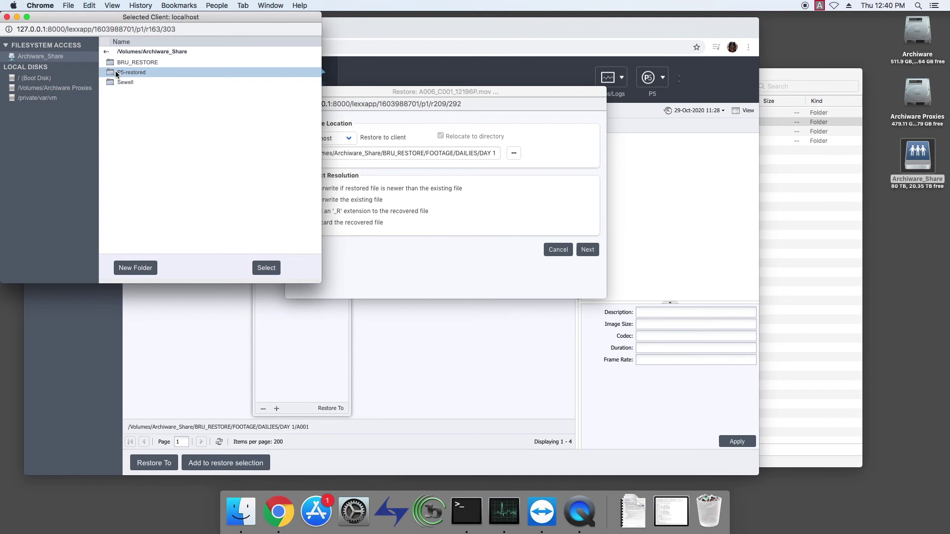
left_click(267, 267)
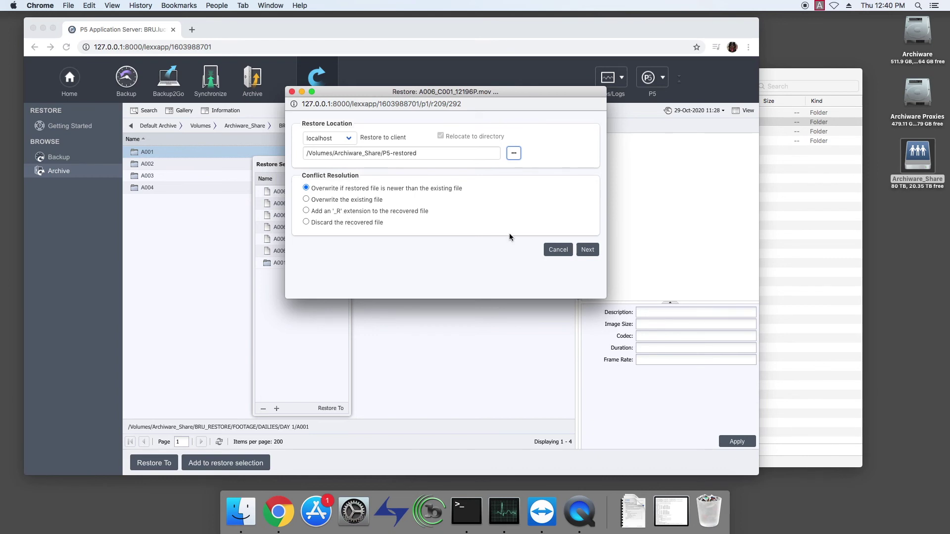
Review the Restore Commit summary (26.44 GB, required tape), start the restore, and follow it in the job monitor.
left_click(588, 251)
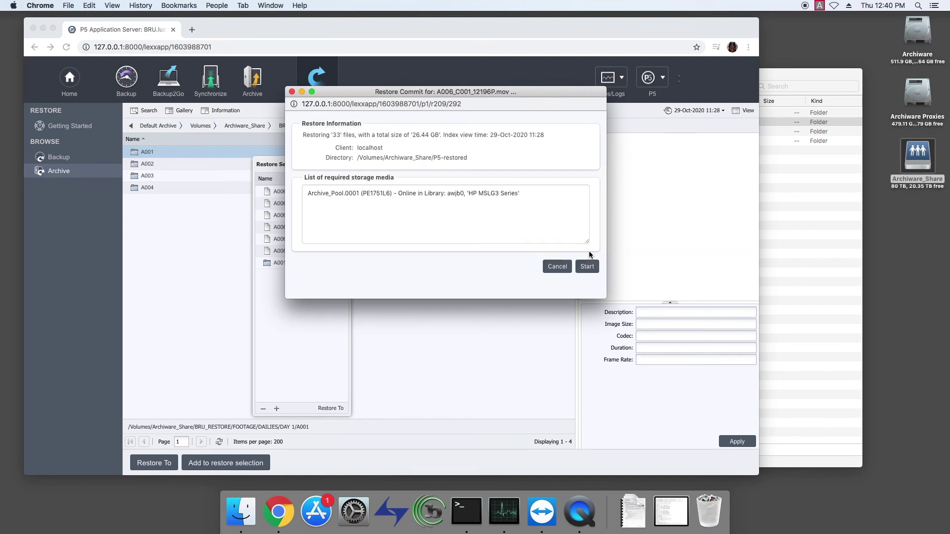
left_click_drag(415, 136, 427, 137)
triple_click(496, 199)
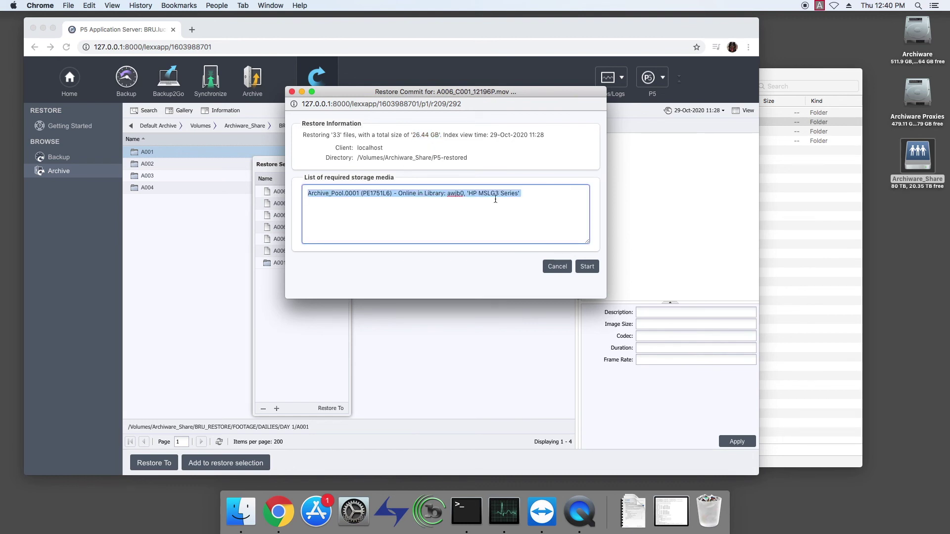
left_click(538, 198)
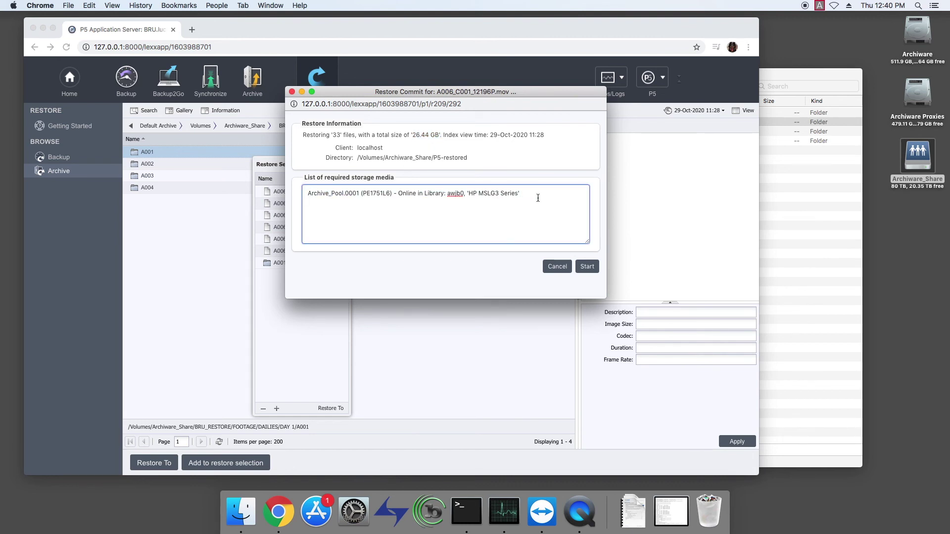
left_click(590, 269)
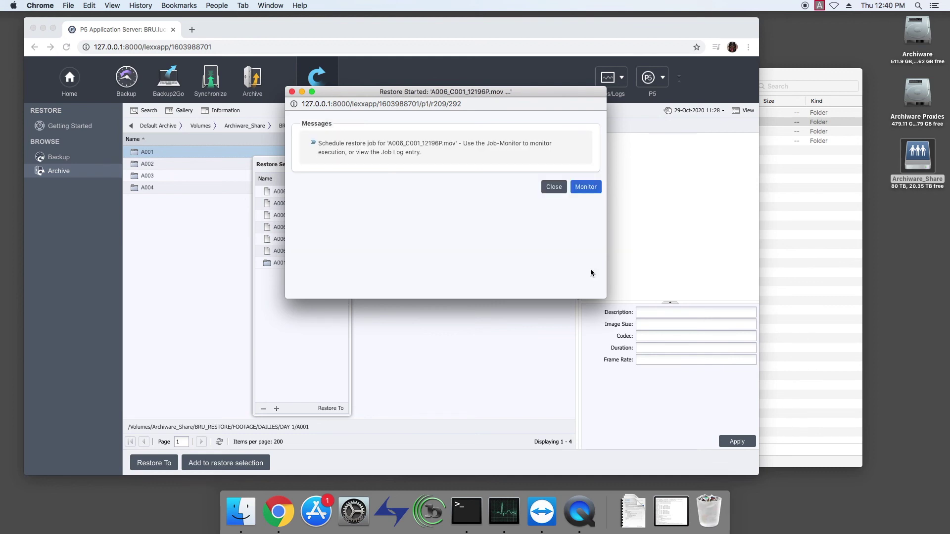
left_click(585, 188)
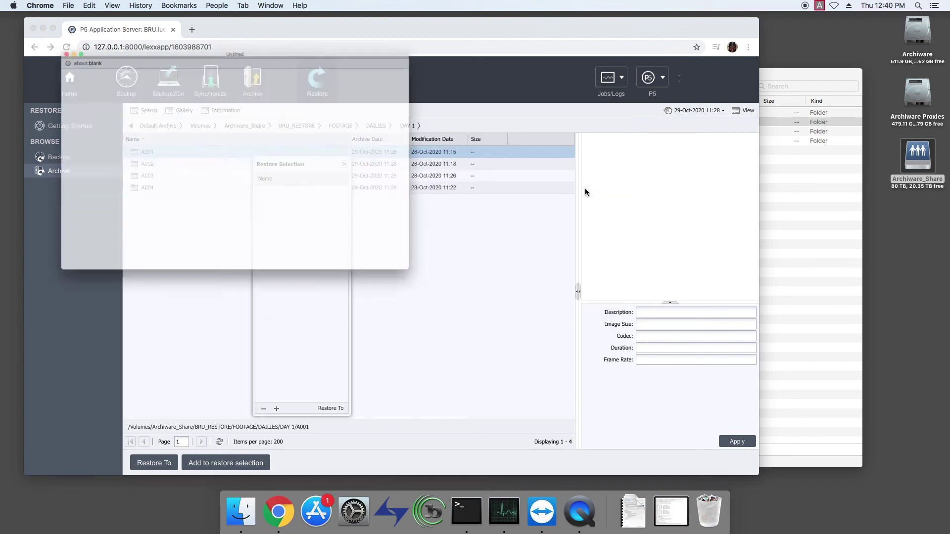
Watch the A006_C001_12196P.mov restore job finish with 33/33 files (26.44 GB) in P5-restored.
left_click_drag(154, 20, 460, 99)
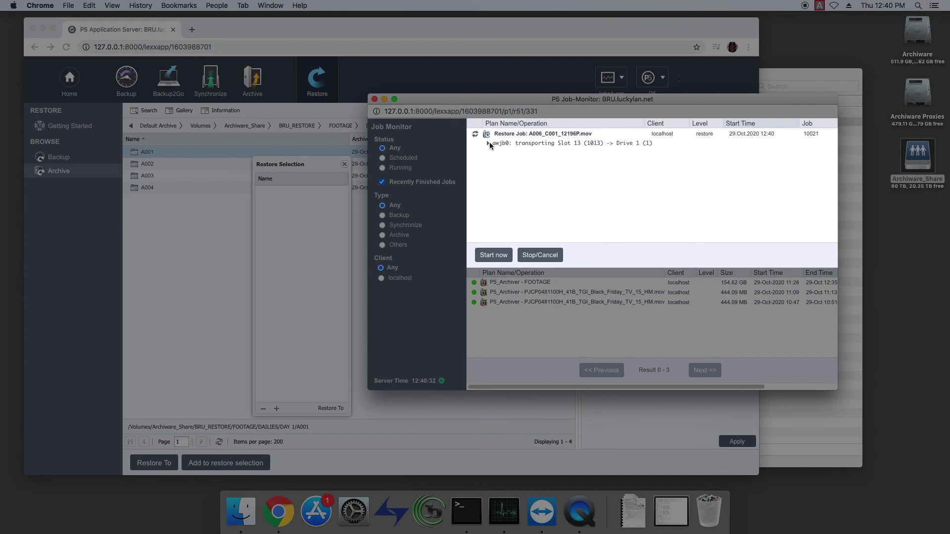
left_click(488, 143)
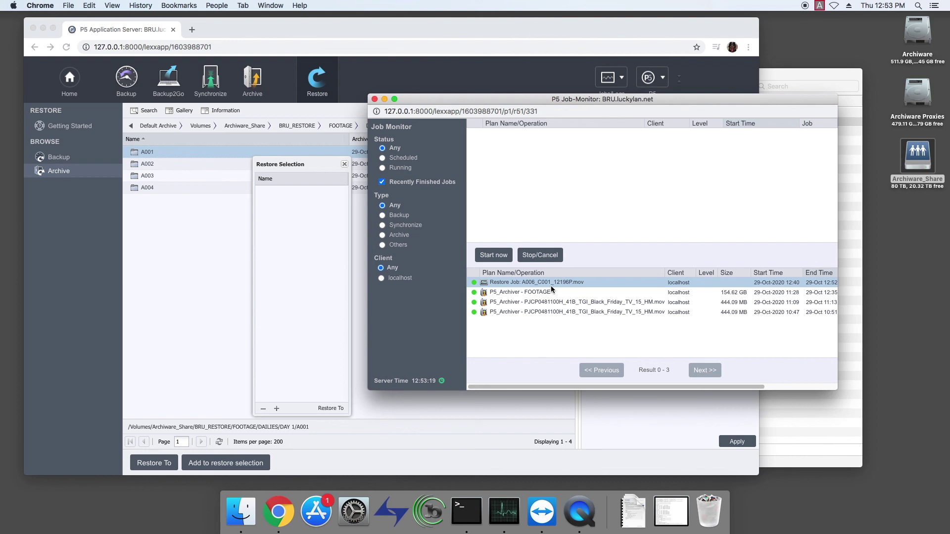
Show the six restored A006 clips inside P5-restored and select A006_C001_12196P.mov.
left_click(790, 75)
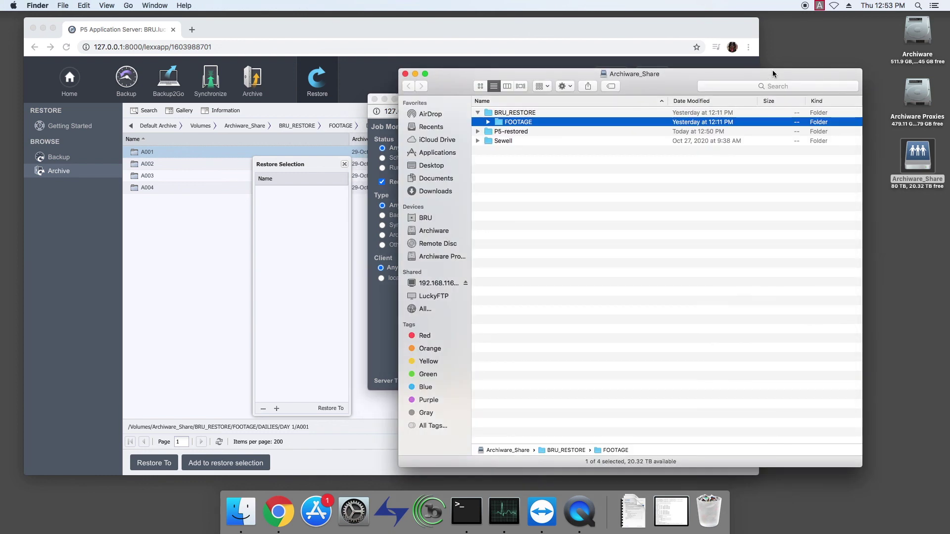
left_click(478, 131)
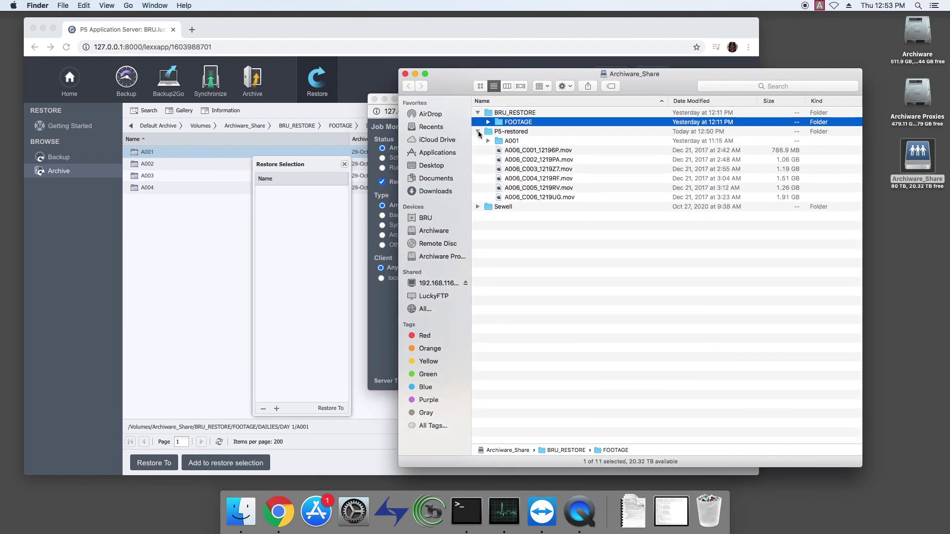
left_click(522, 150)
Quick Look A006_C001_12196P.mov, then close the Archiware_Share window.
key("space")
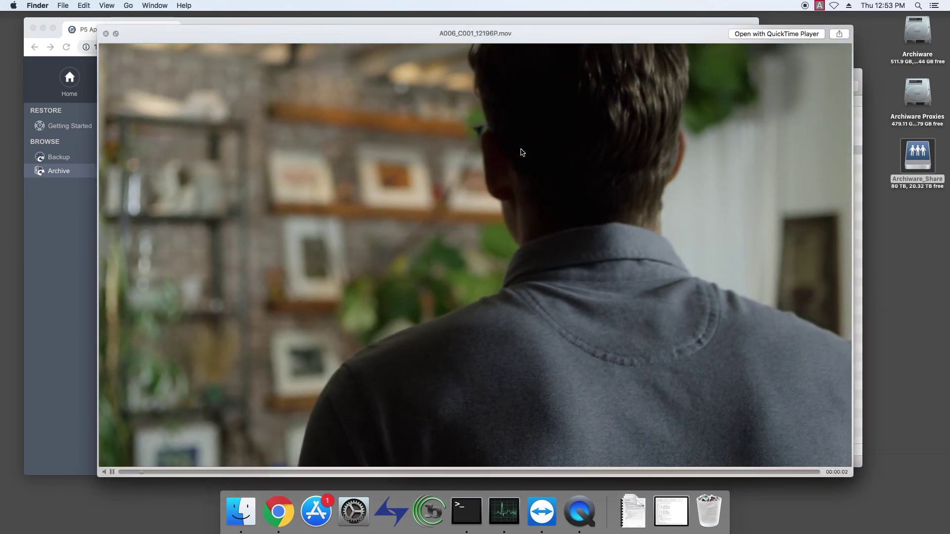
key("space")
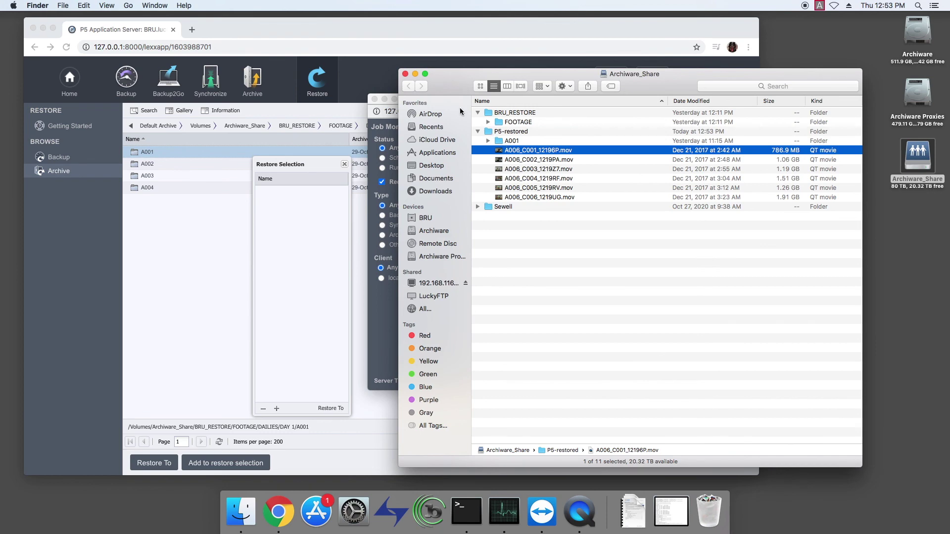
left_click(405, 75)
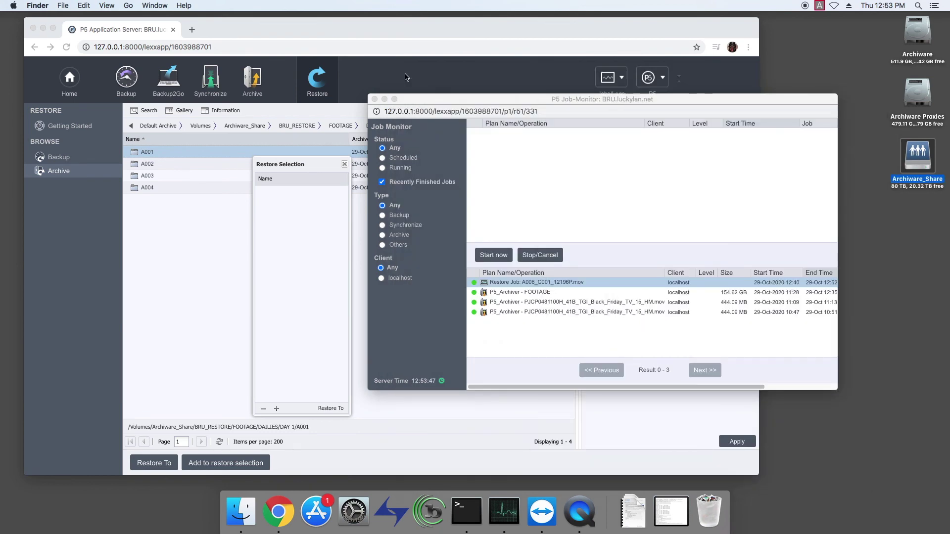
Close the Job Monitor and show the Welcome overview with version 6.0.2 and license usage.
left_click(375, 100)
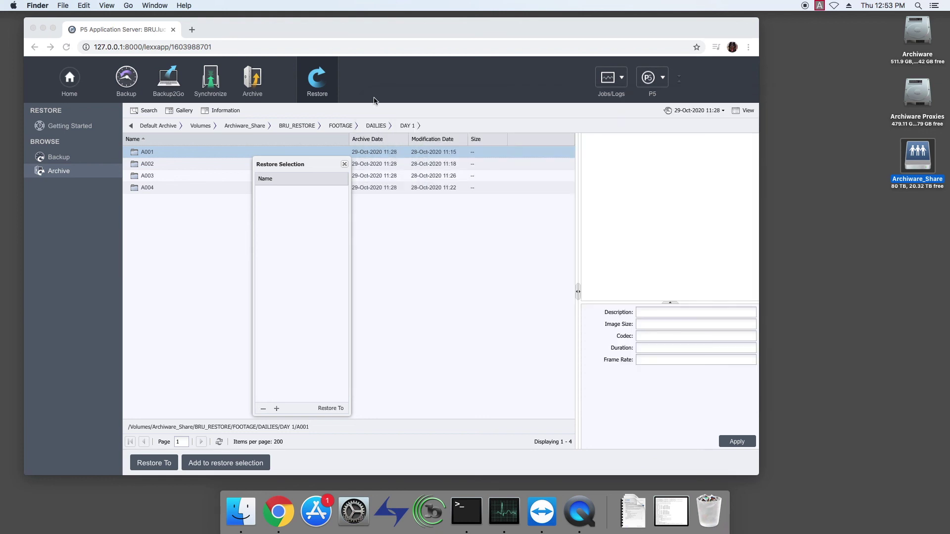
left_click(374, 101)
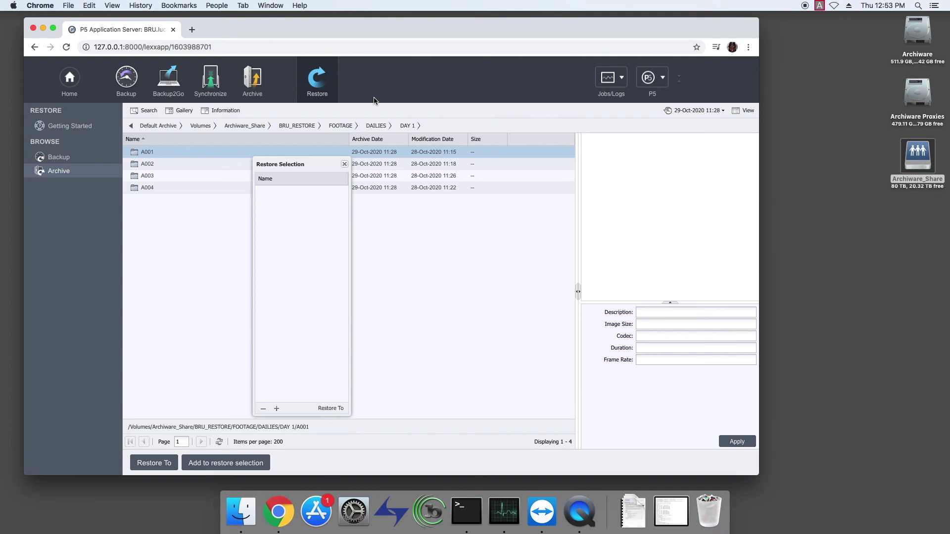
left_click(73, 82)
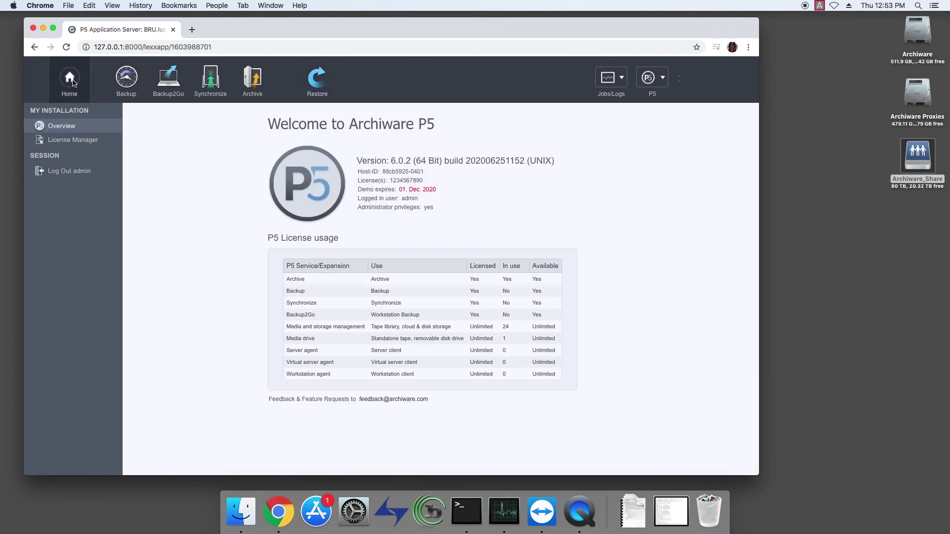